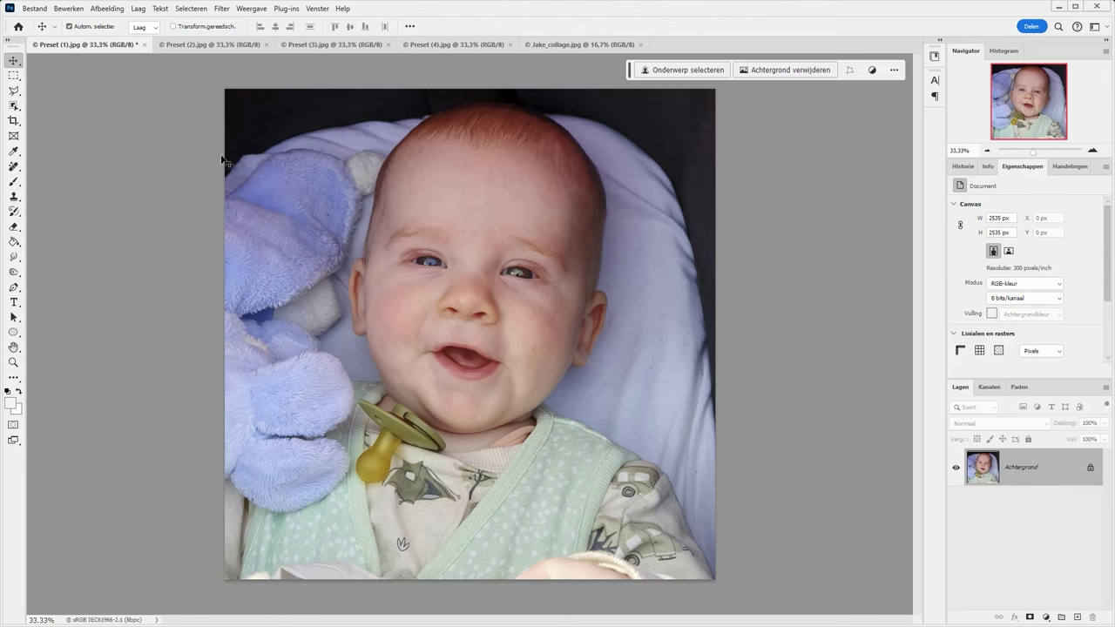
# Show the Aanpassingen (Adjustments) panel from the Venster menu and dock it with the right-hand panels
pyautogui.click(315, 9)
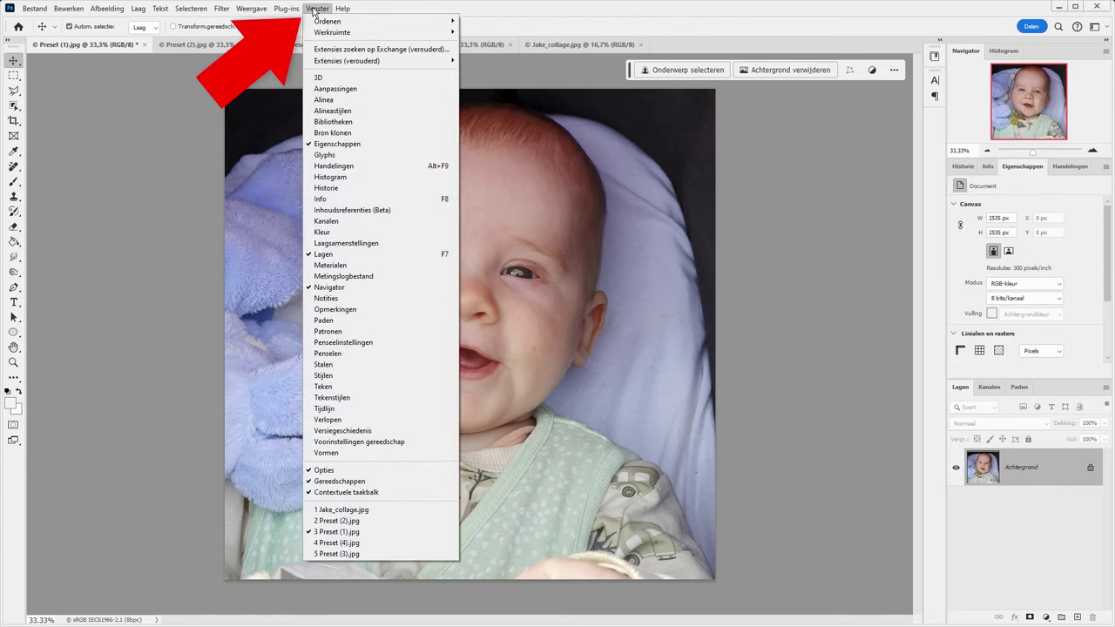
pyautogui.click(342, 90)
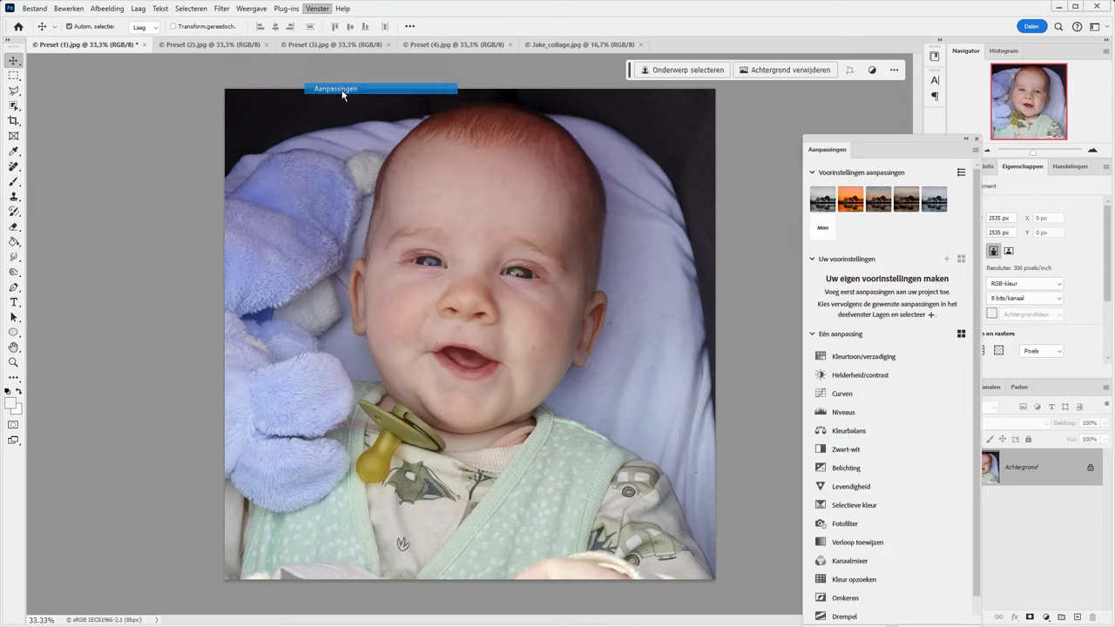
pyautogui.moveTo(884, 144); pyautogui.dragTo(940, 131)
pyautogui.click(934, 122)
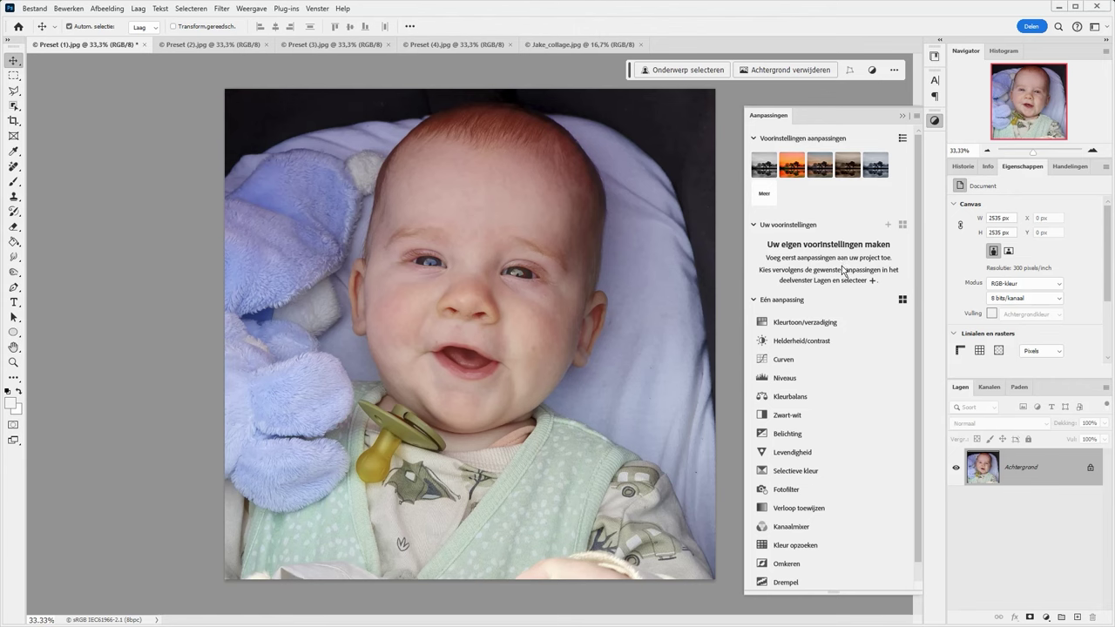
pyautogui.click(1046, 617)
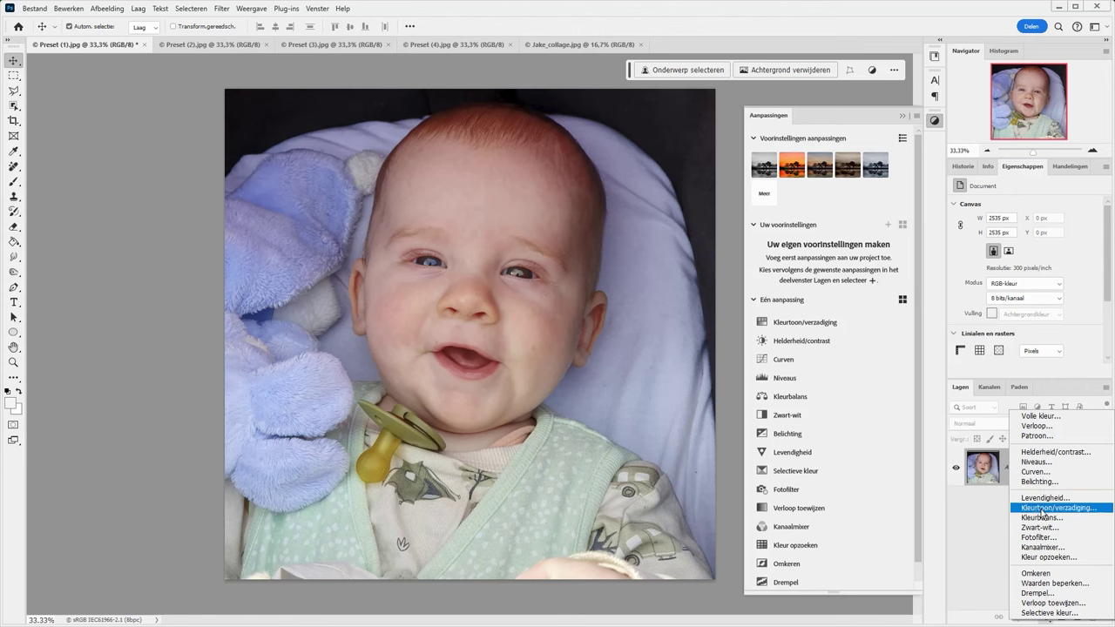
pyautogui.click(852, 116)
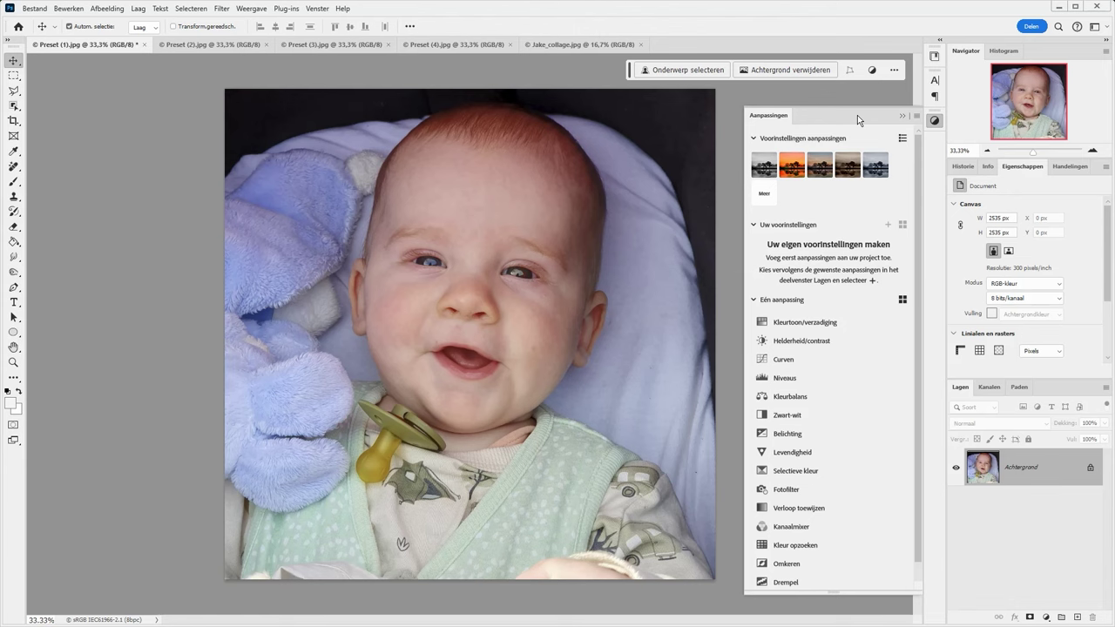
pyautogui.click(796, 324)
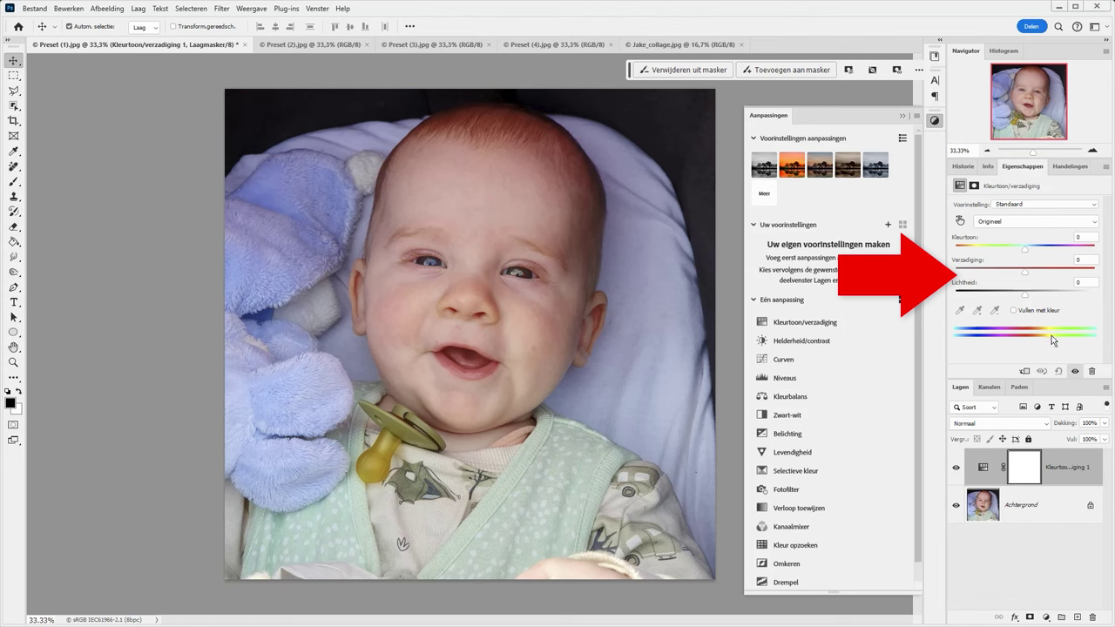
pyautogui.hotkey('ctrl', 'z')
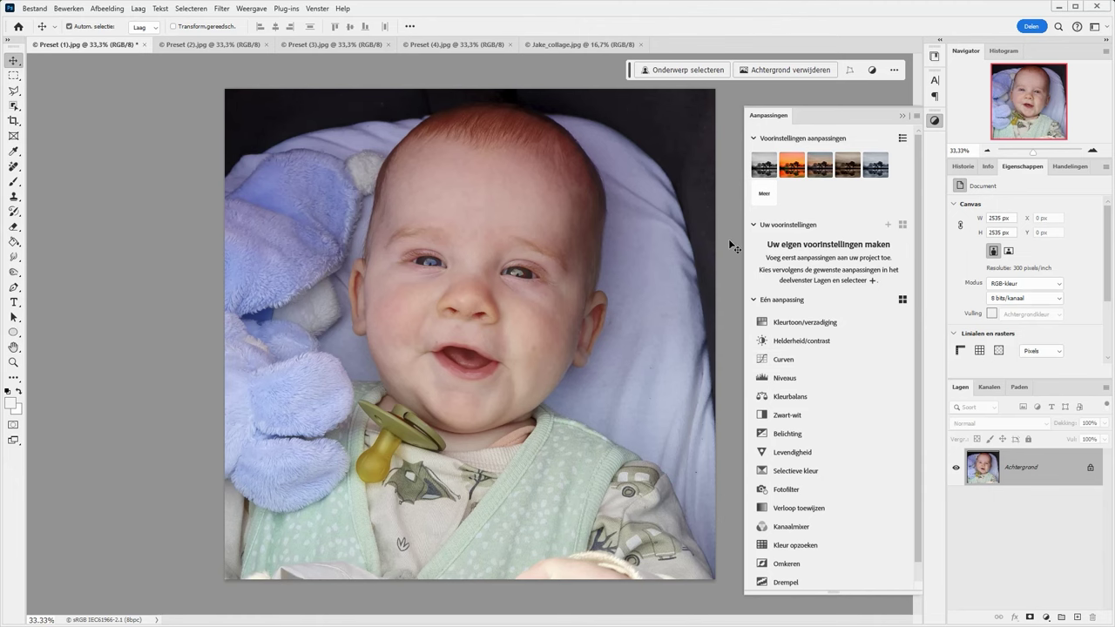
pyautogui.click(213, 45)
pyautogui.click(328, 44)
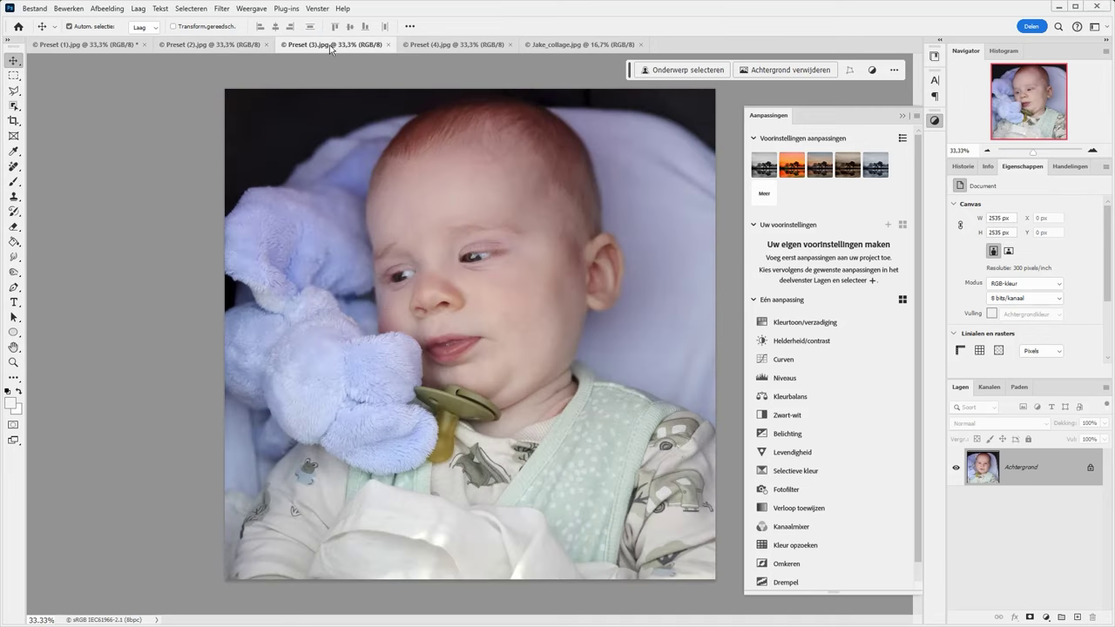
pyautogui.click(434, 46)
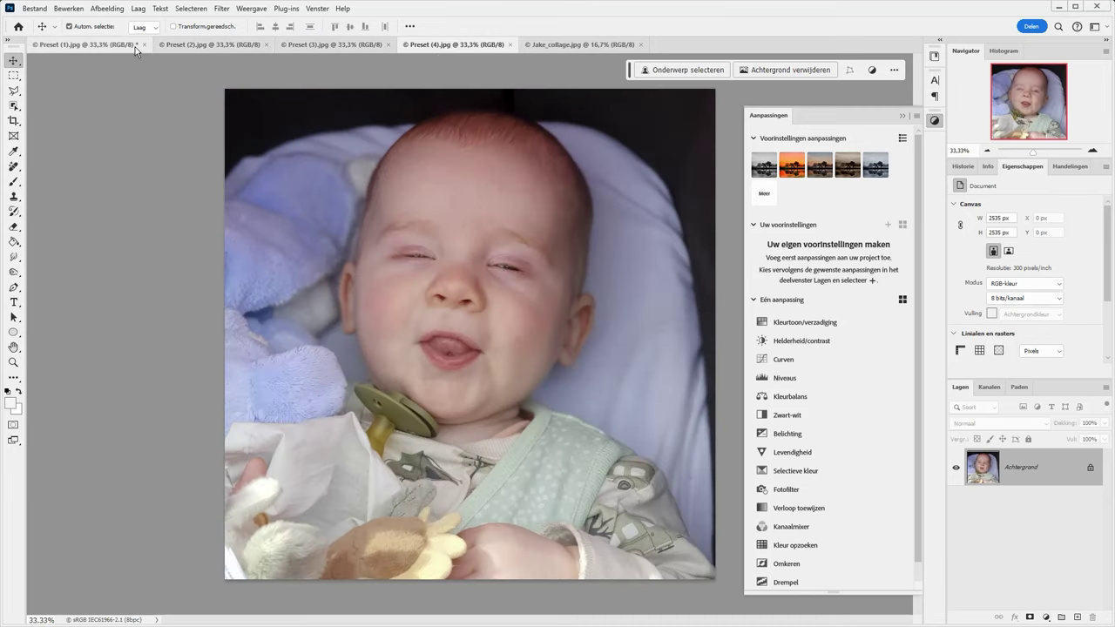
pyautogui.click(109, 45)
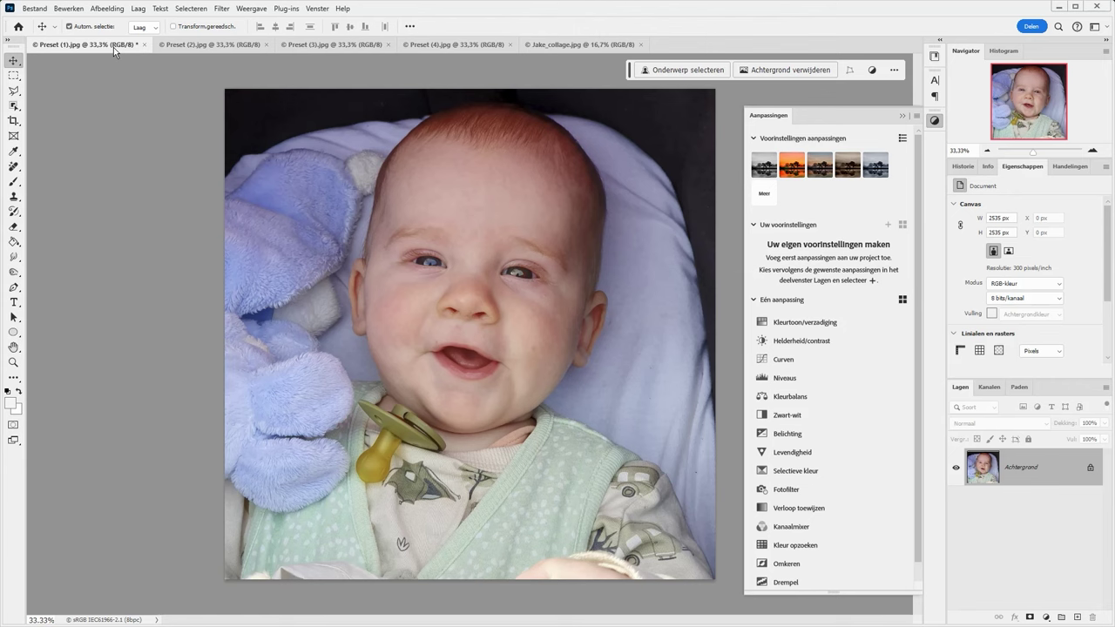
# Add a Verloop toewijzen gradient map whose dark stop is ff0000, tinting the photo red-to-white
pyautogui.click(794, 510)
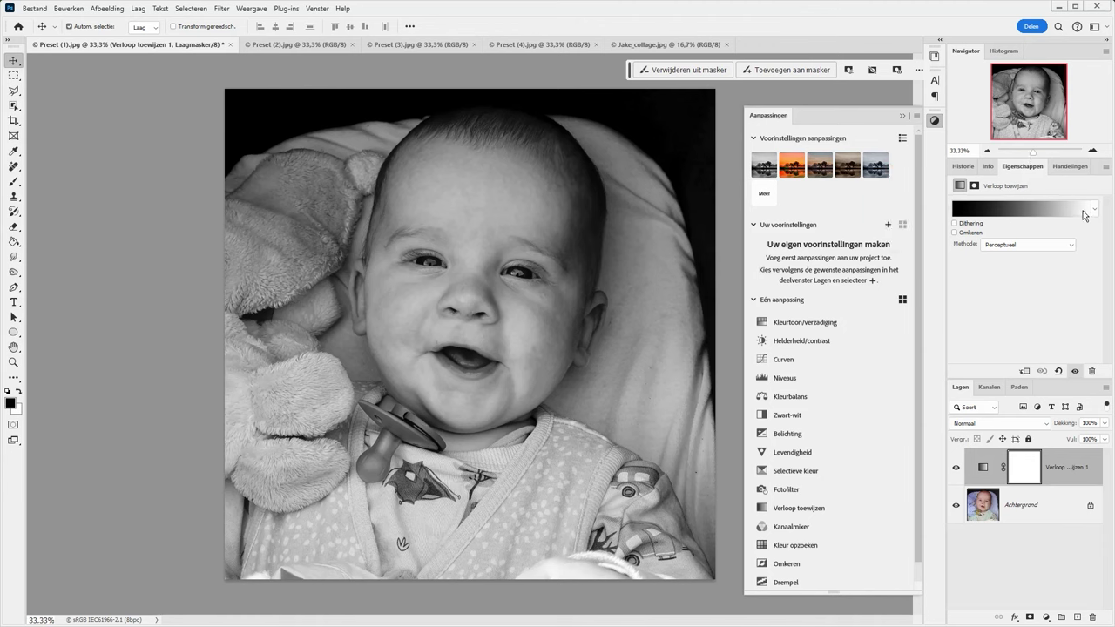
pyautogui.click(964, 214)
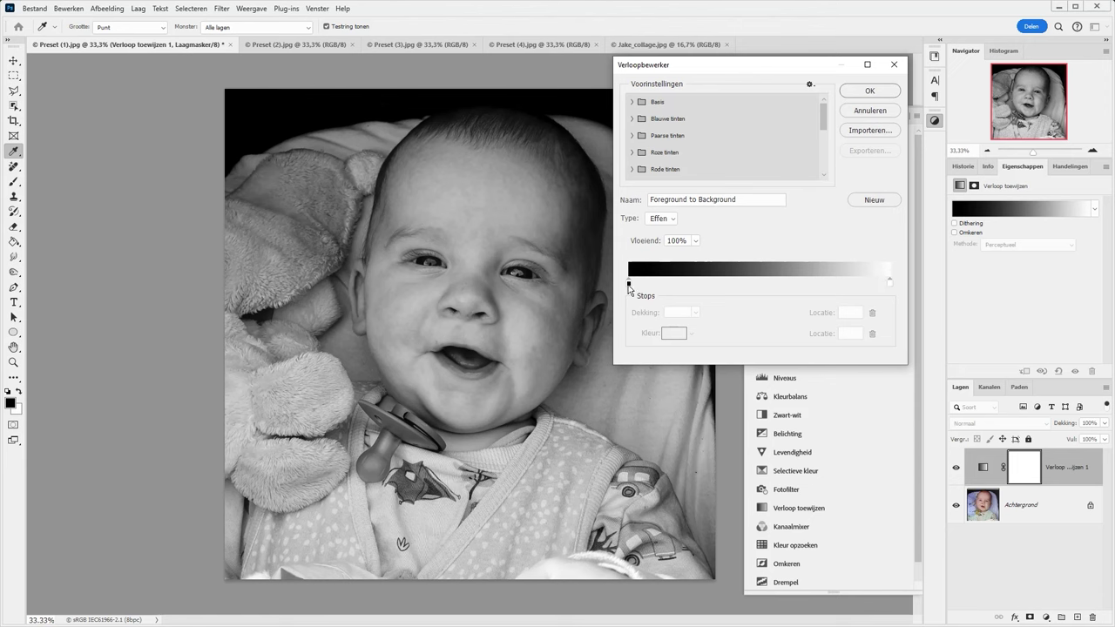
pyautogui.click(628, 283)
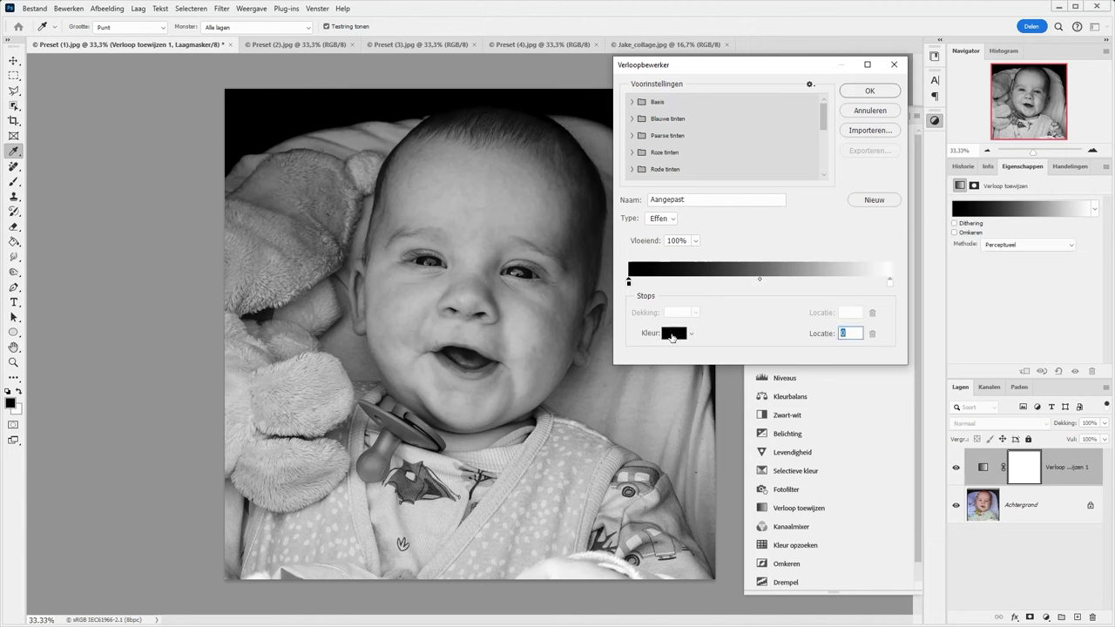
pyautogui.click(671, 336)
pyautogui.moveTo(808, 298); pyautogui.dragTo(769, 160)
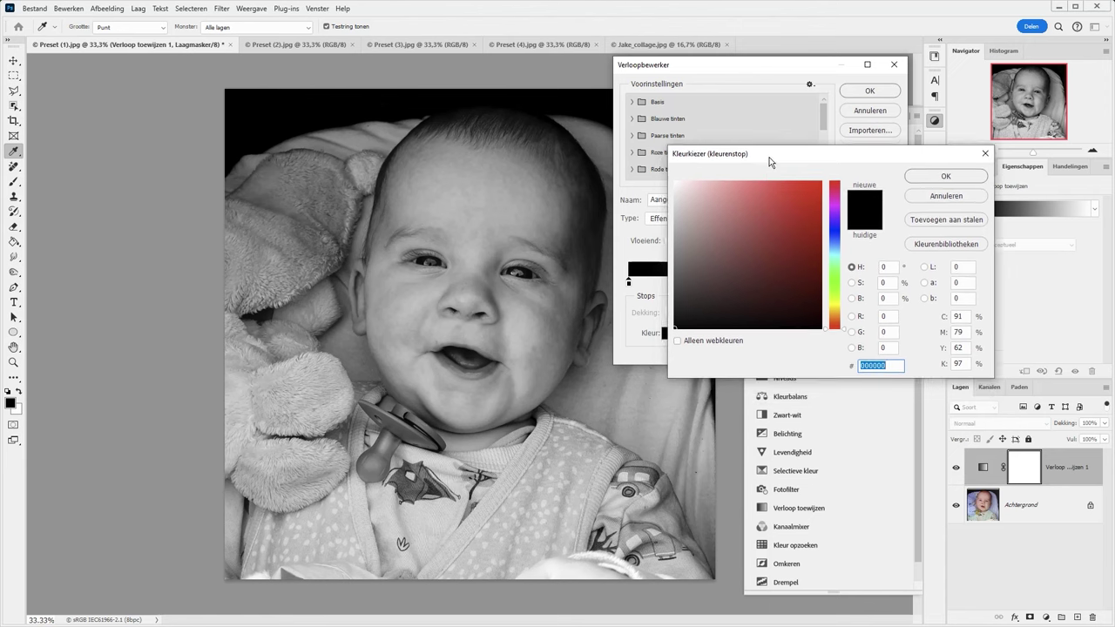
pyautogui.write('ff0000')
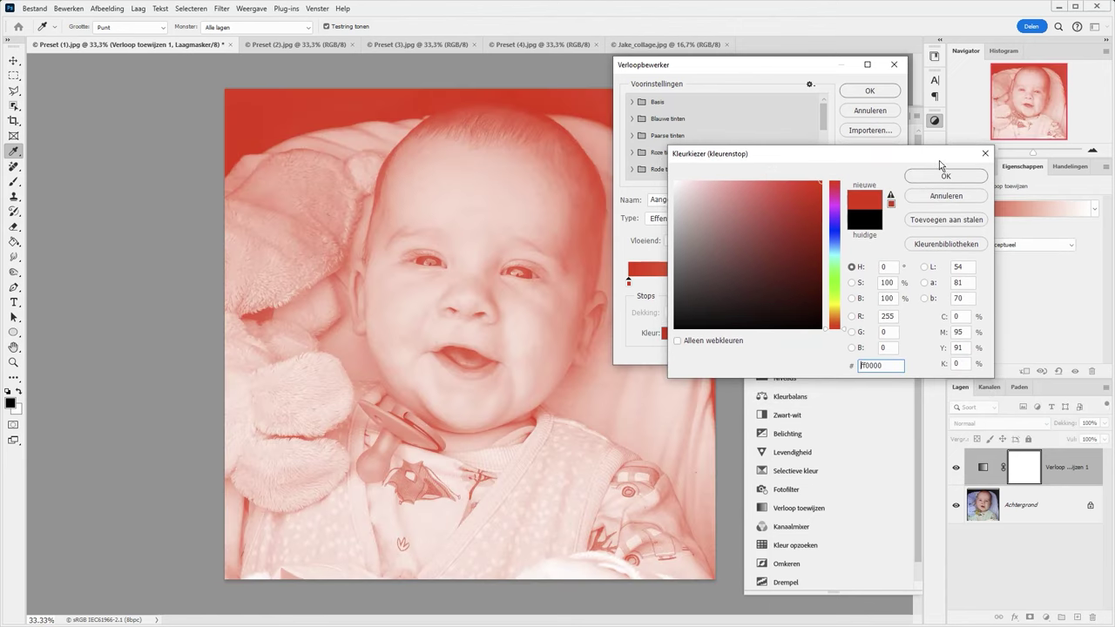
pyautogui.click(945, 177)
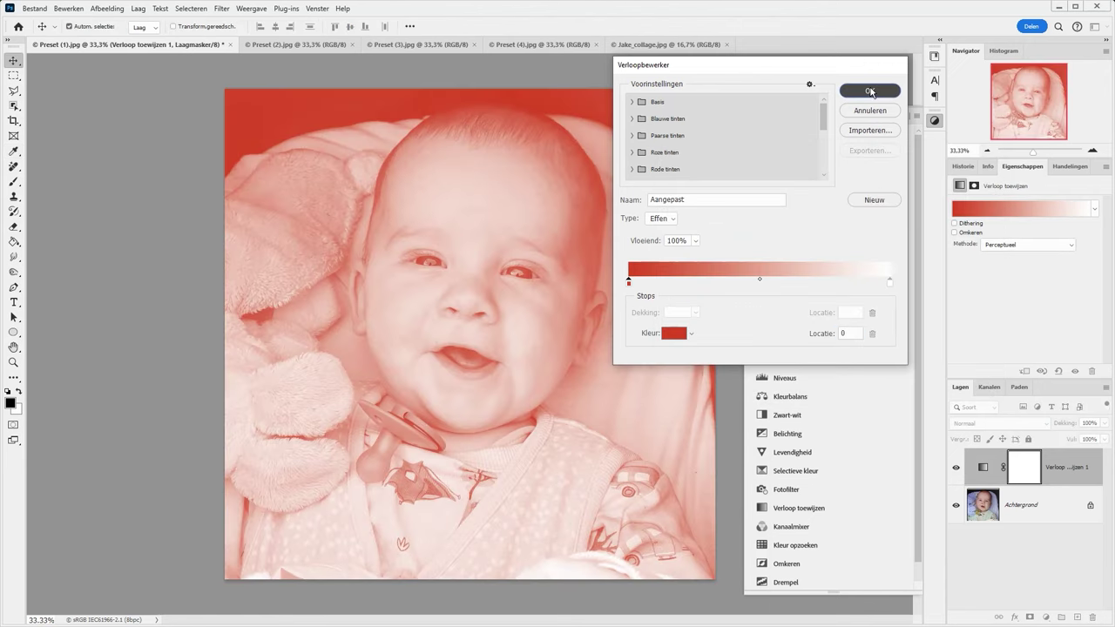
pyautogui.click(870, 92)
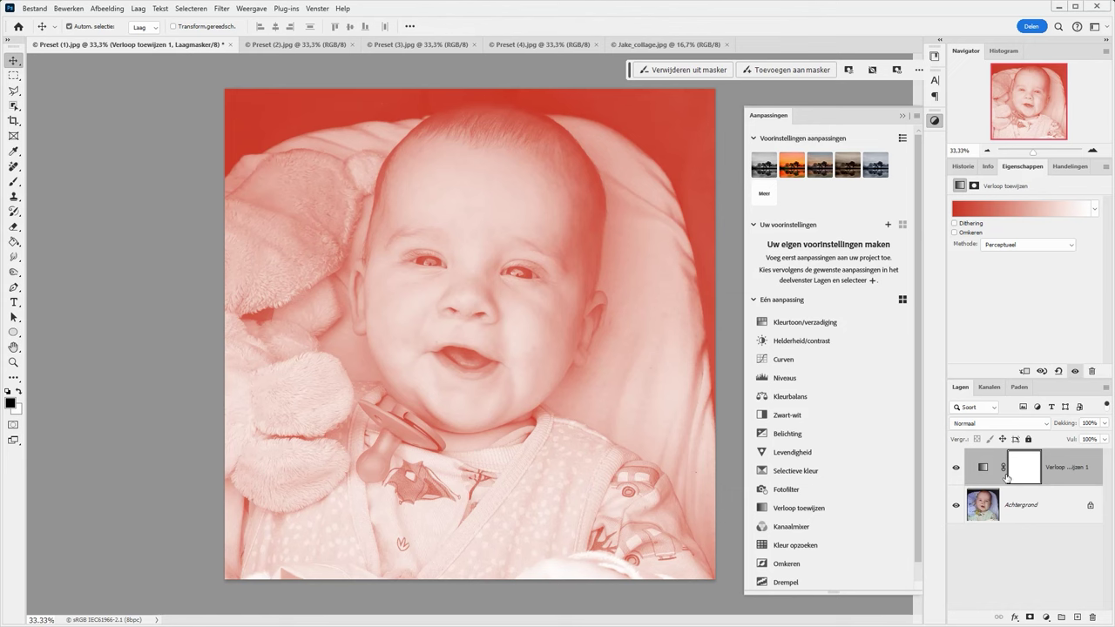
# Add a Curves layer with raised highlights and lowered shadows in an S-shape, toggling it to compare
pyautogui.click(786, 364)
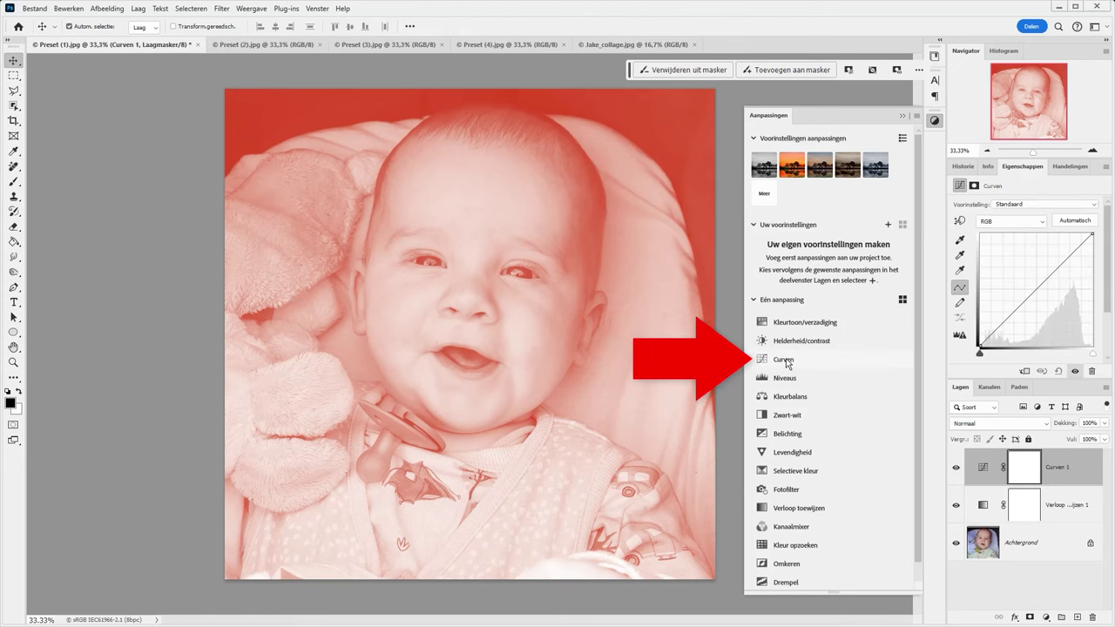
pyautogui.moveTo(1052, 275); pyautogui.dragTo(1052, 263)
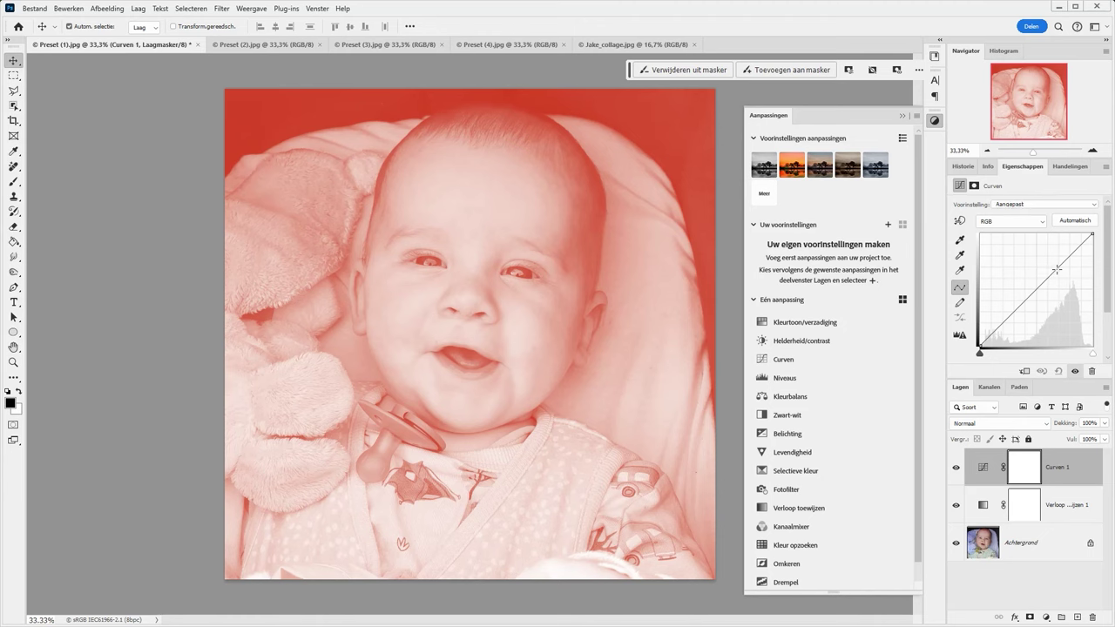
pyautogui.moveTo(1014, 307); pyautogui.dragTo(1013, 320)
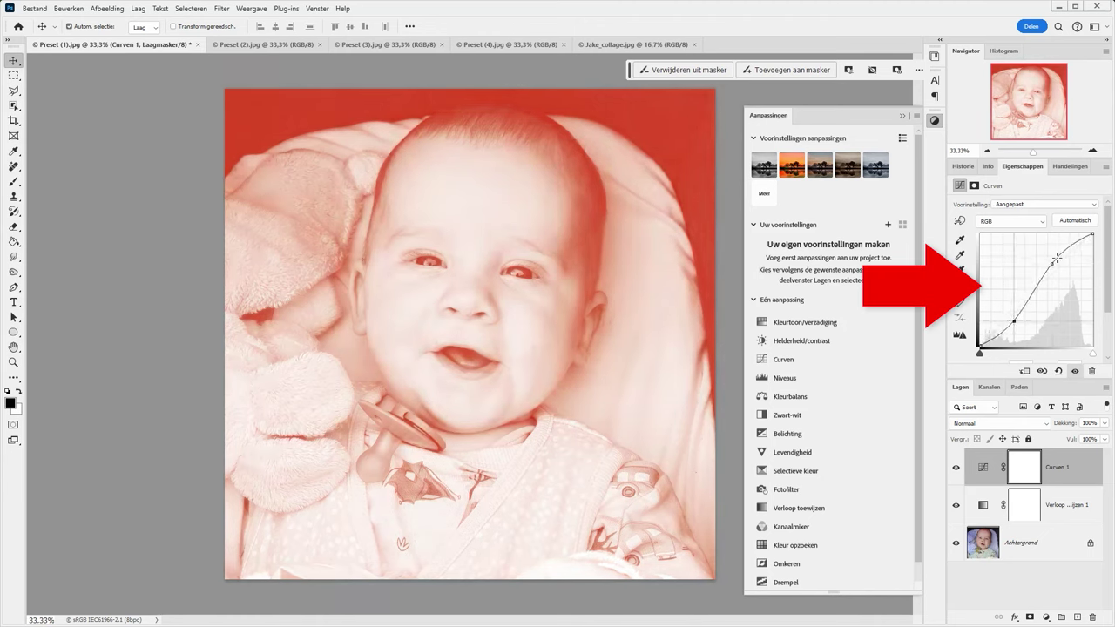
pyautogui.moveTo(1051, 264); pyautogui.dragTo(1053, 259)
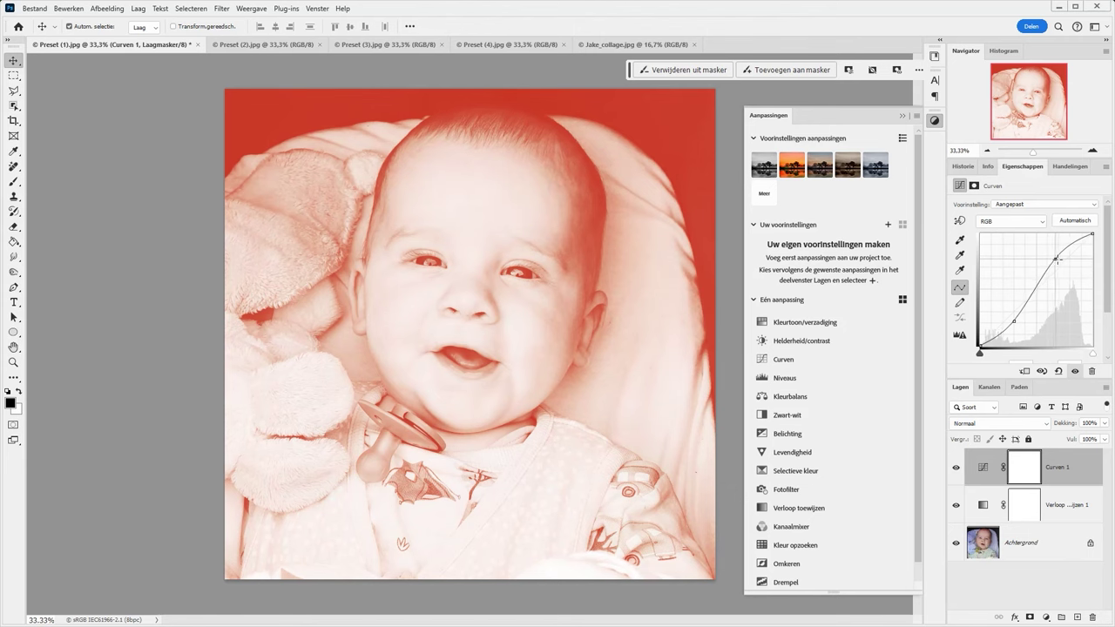
pyautogui.moveTo(1014, 322); pyautogui.dragTo(1011, 328)
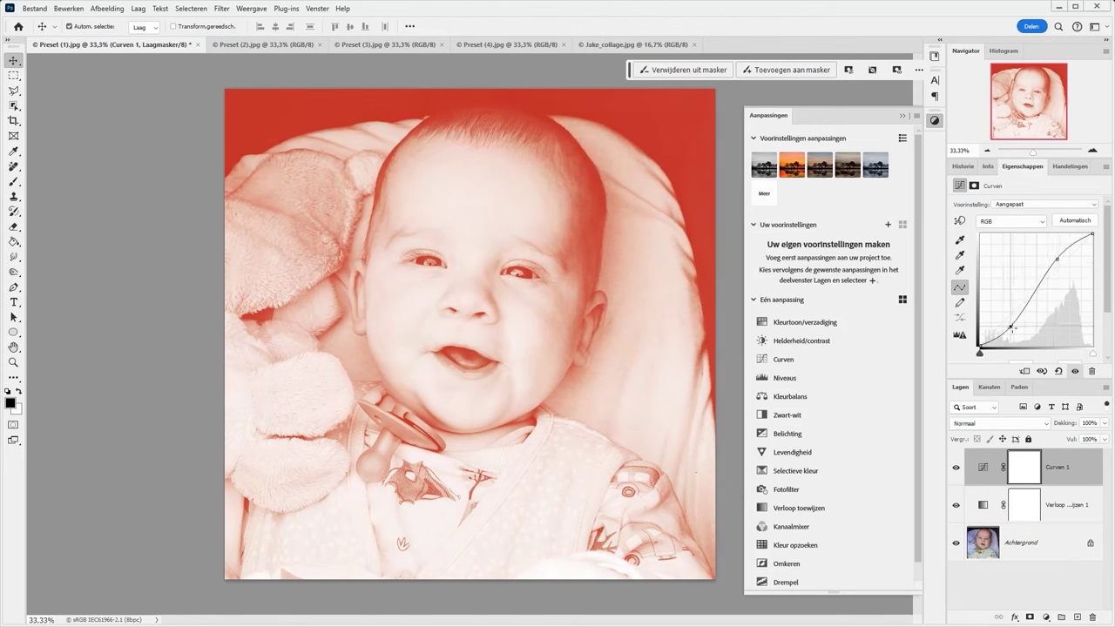
pyautogui.click(956, 469)
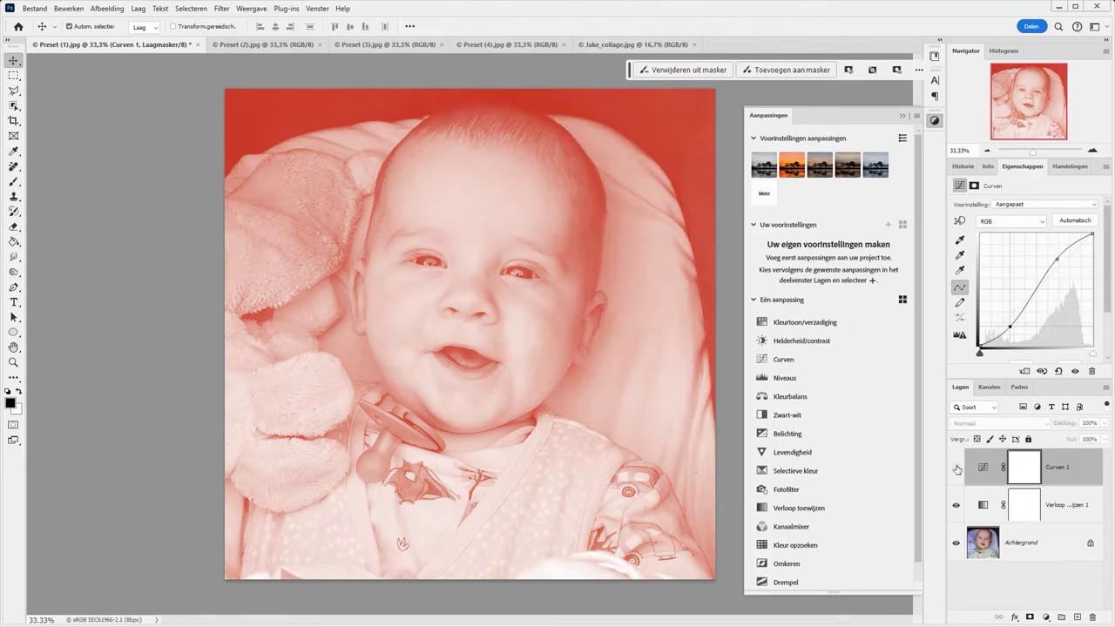
pyautogui.click(956, 469)
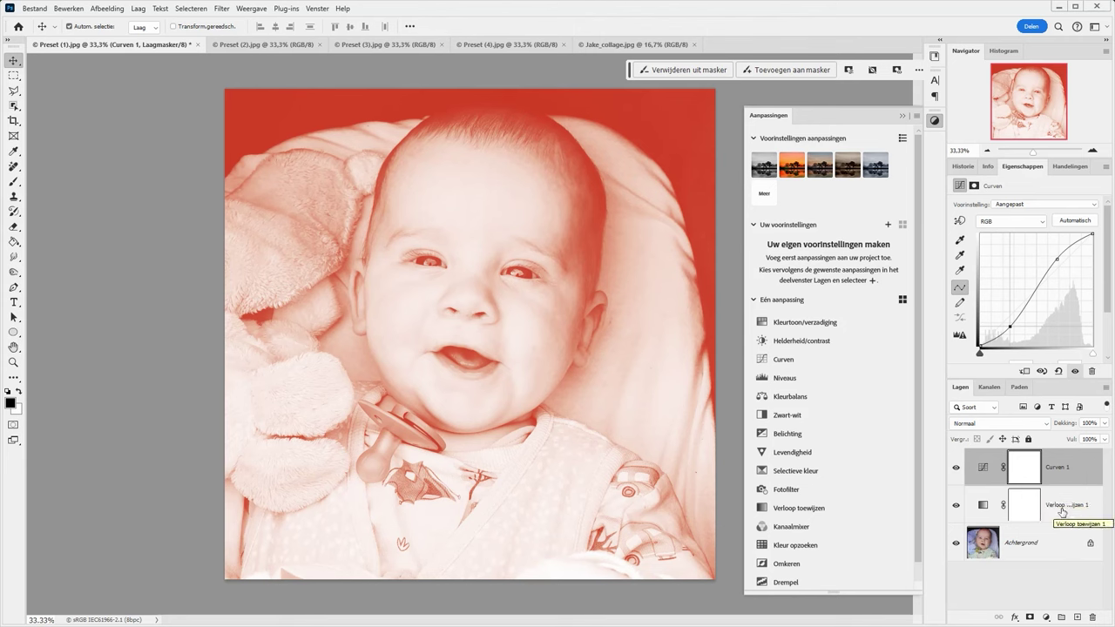
# Select the gradient map and curves layers together and save them as preset 'Primaire monochroom'
pyautogui.keyDown('shift'); pyautogui.click(1052, 505); pyautogui.keyUp('shift')
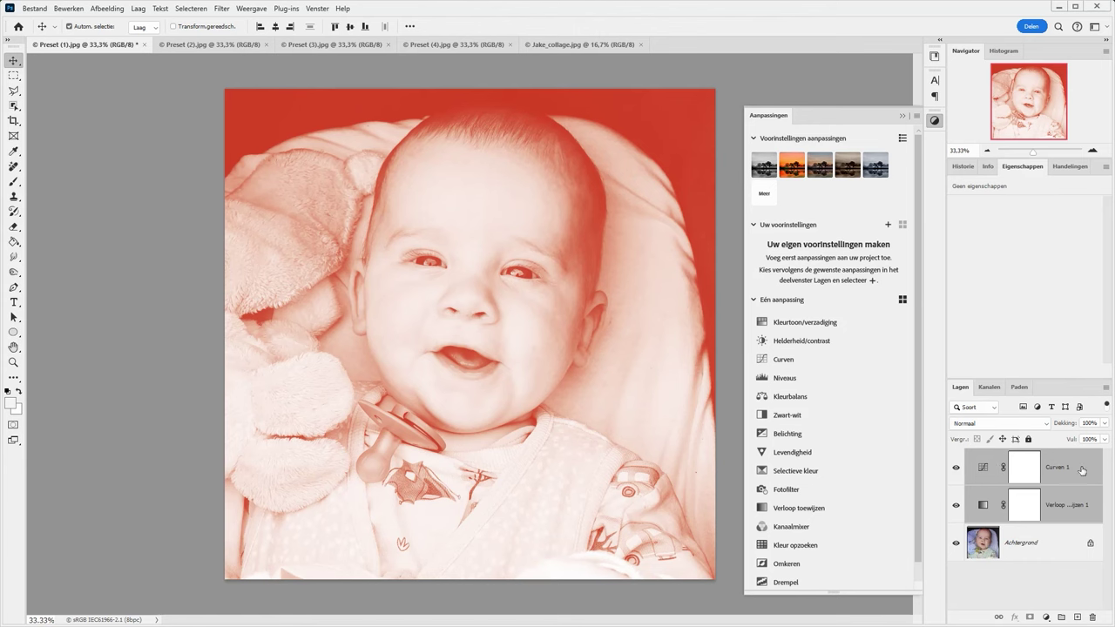
pyautogui.click(887, 226)
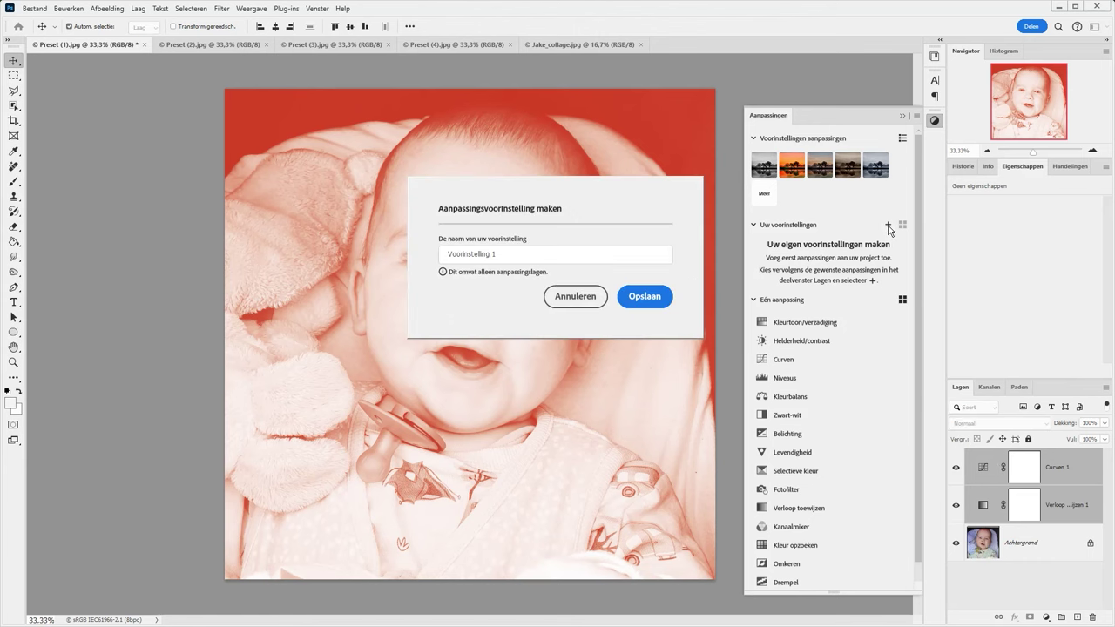
pyautogui.click(518, 253)
pyautogui.hotkey('ctrl', 'a')
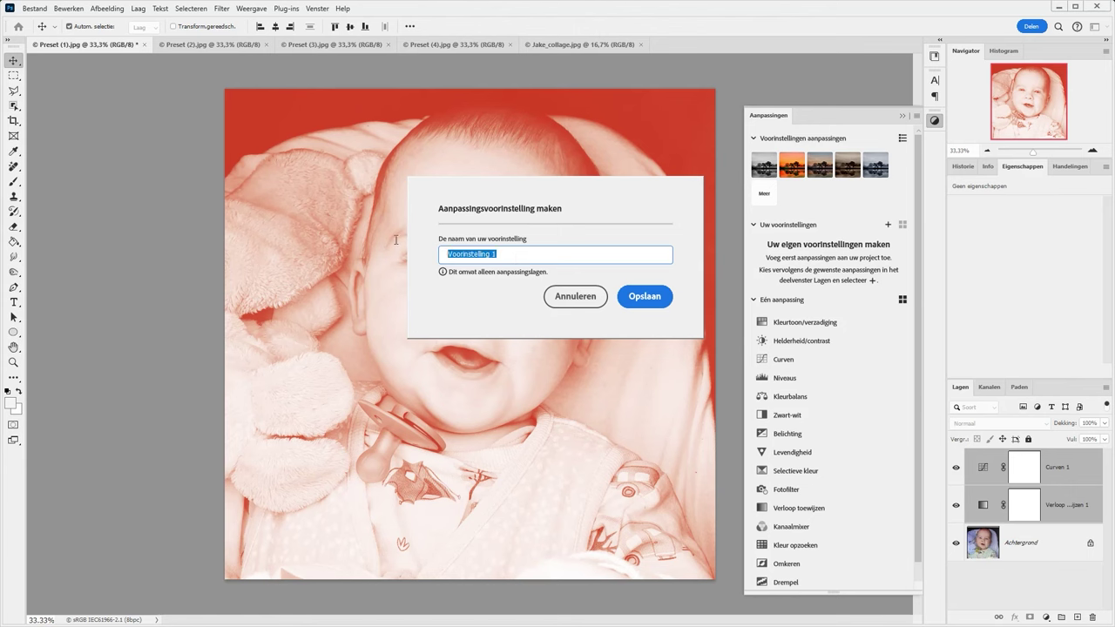
pyautogui.write('Primaire monochroom')
pyautogui.click(643, 298)
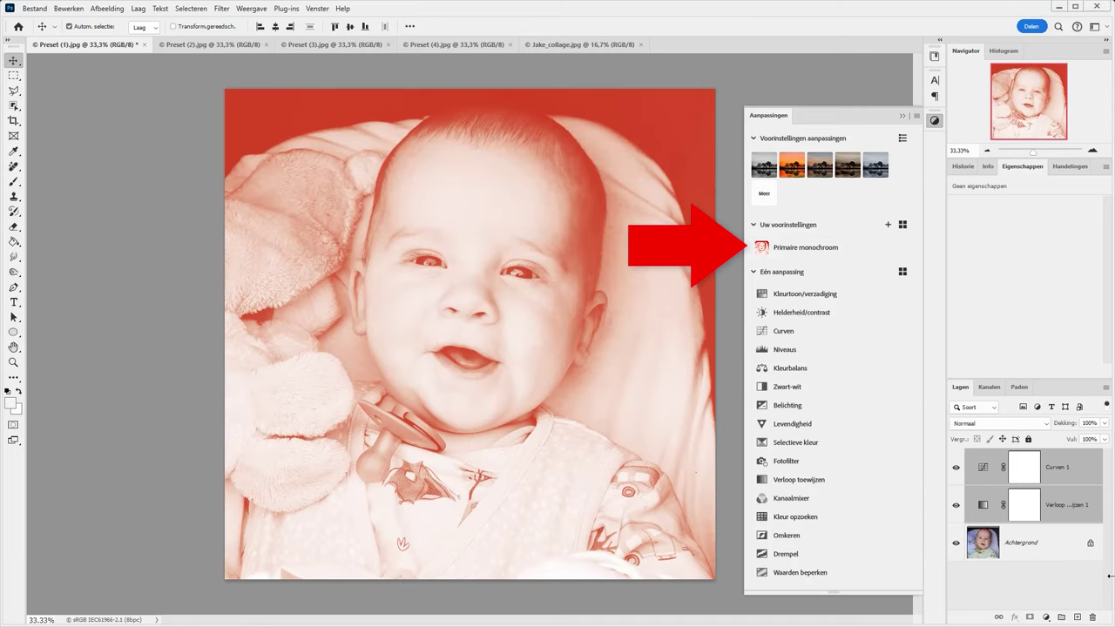
# Delete the Curves and Gradient Map layers and apply the Primaire monochroom preset in their place
pyautogui.press('Delete')
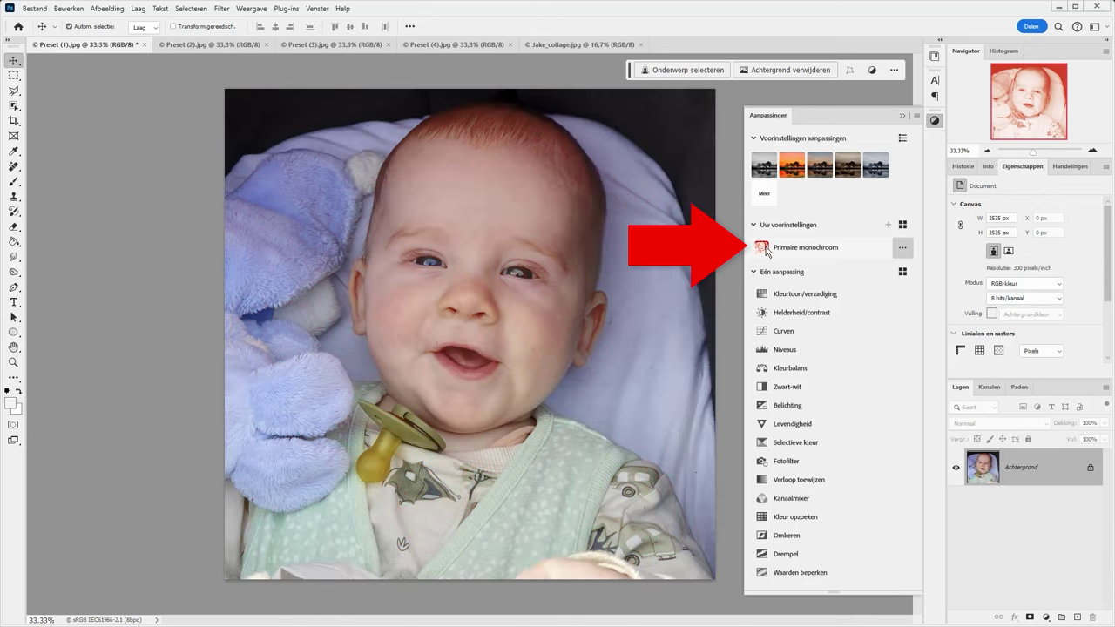
pyautogui.click(765, 248)
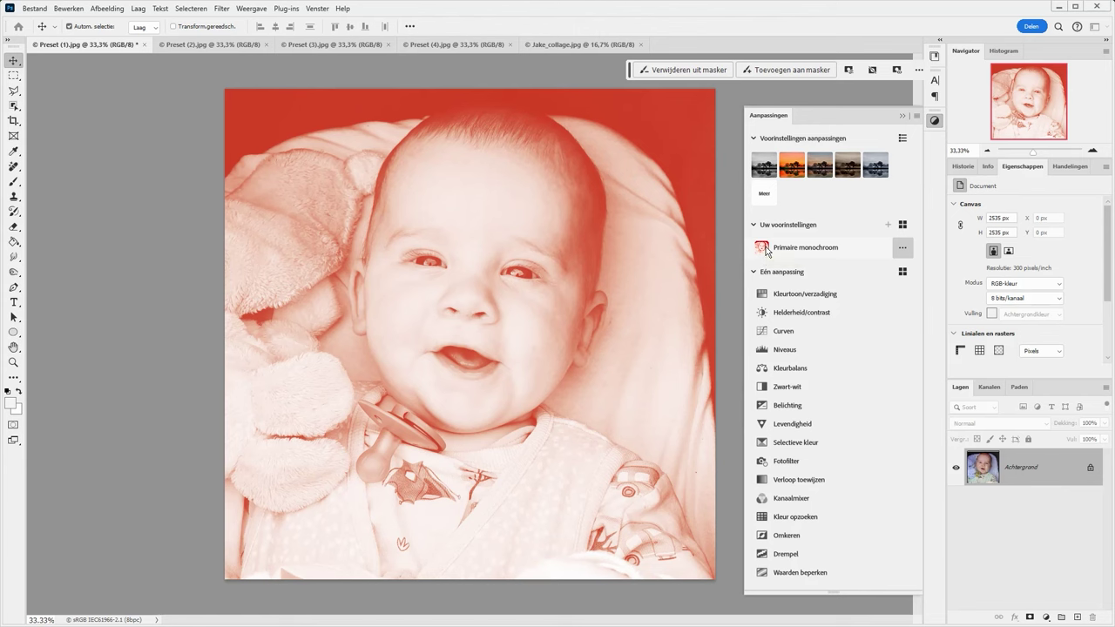
pyautogui.click(766, 249)
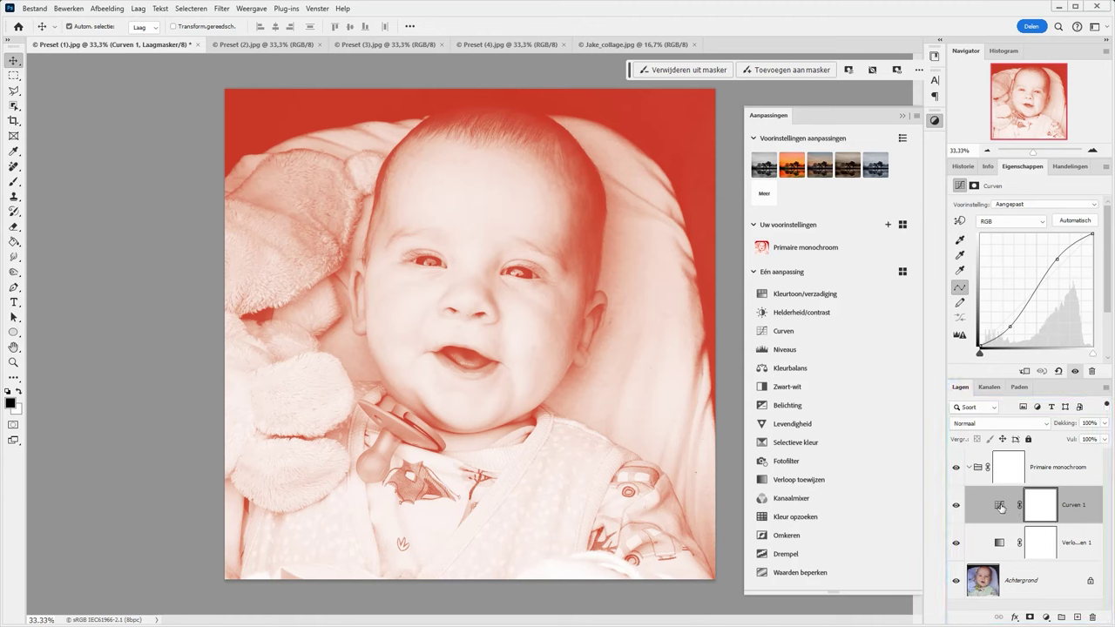
# Set the group's gradient map dark stop to ff00ff (blue 255), tinting the photo magenta
pyautogui.click(1001, 544)
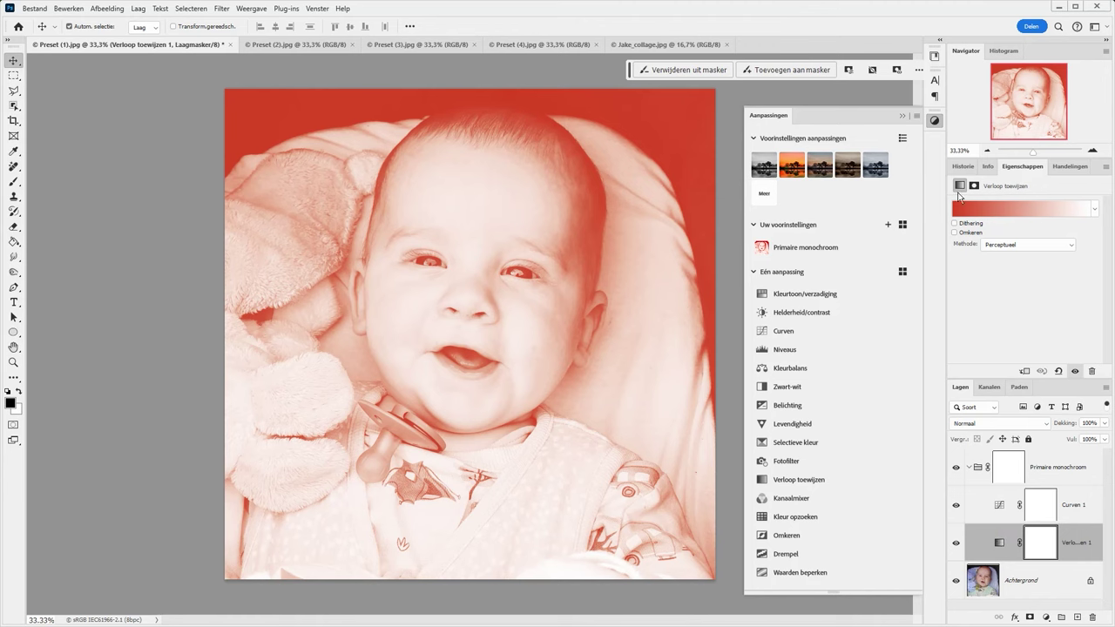
pyautogui.click(962, 207)
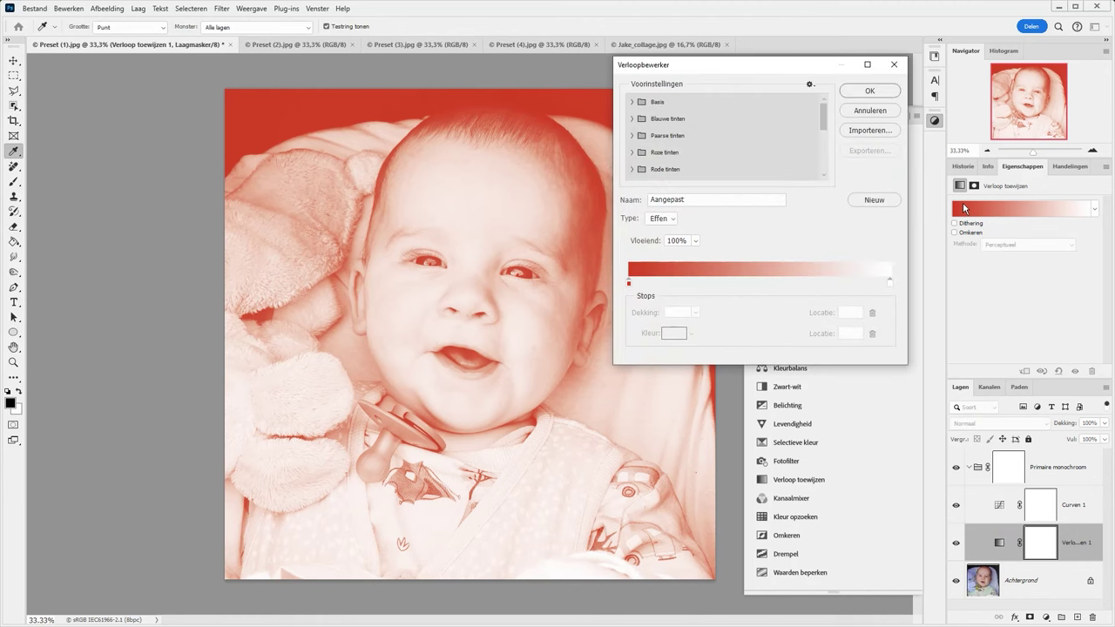
pyautogui.click(628, 284)
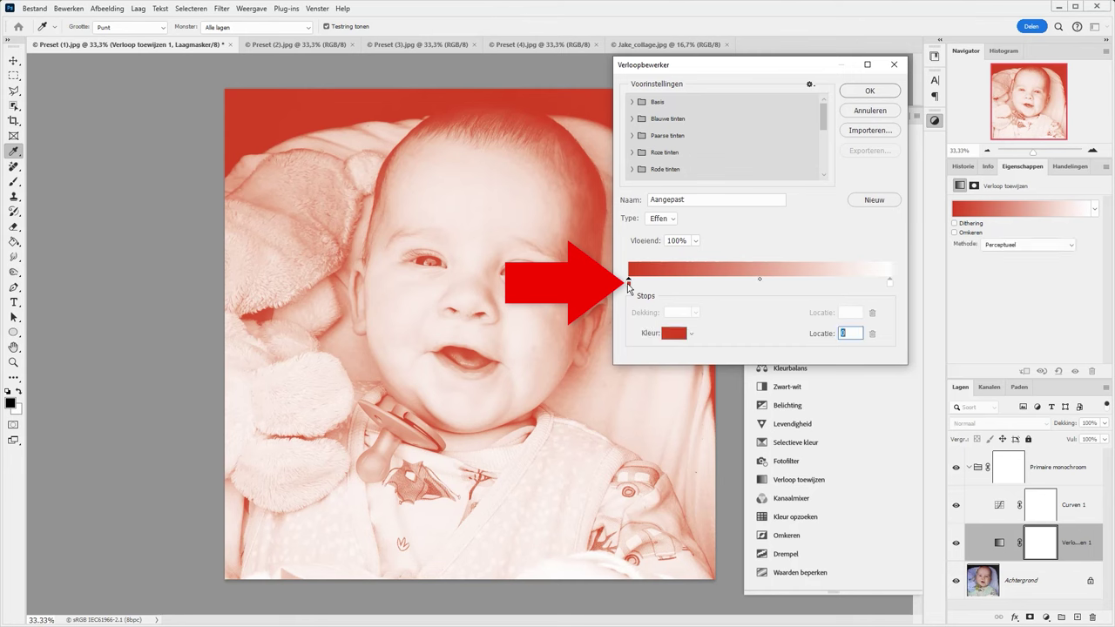
pyautogui.click(679, 337)
pyautogui.click(886, 347)
pyautogui.write('255')
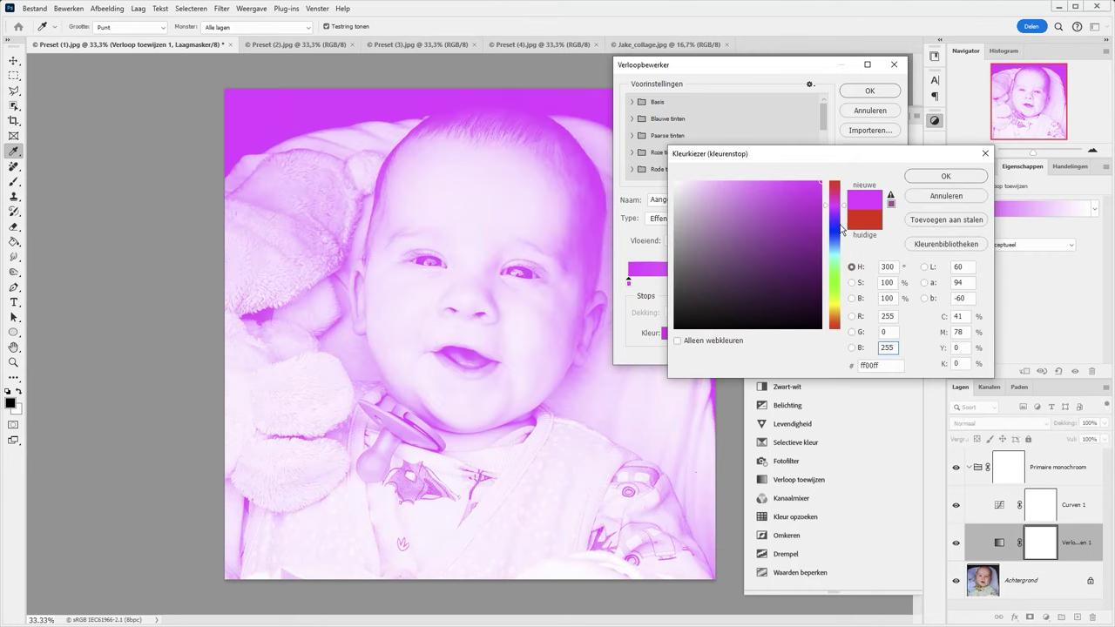
pyautogui.click(928, 177)
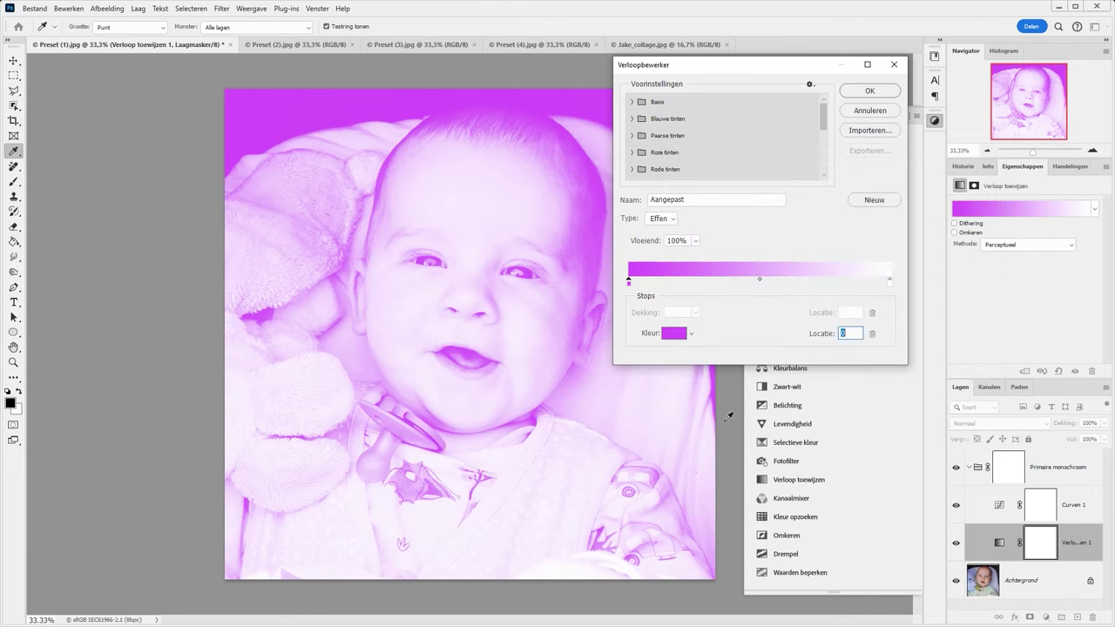
pyautogui.click(875, 94)
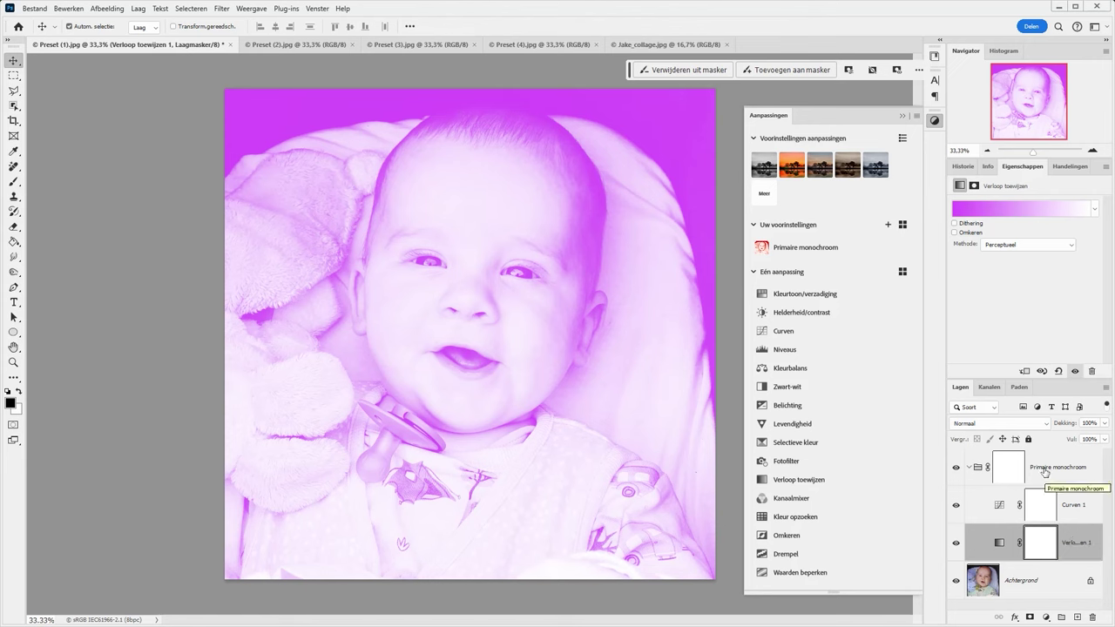
# Select the Primaire monochroom group and lower its Dekking to about 58%
pyautogui.click(967, 468)
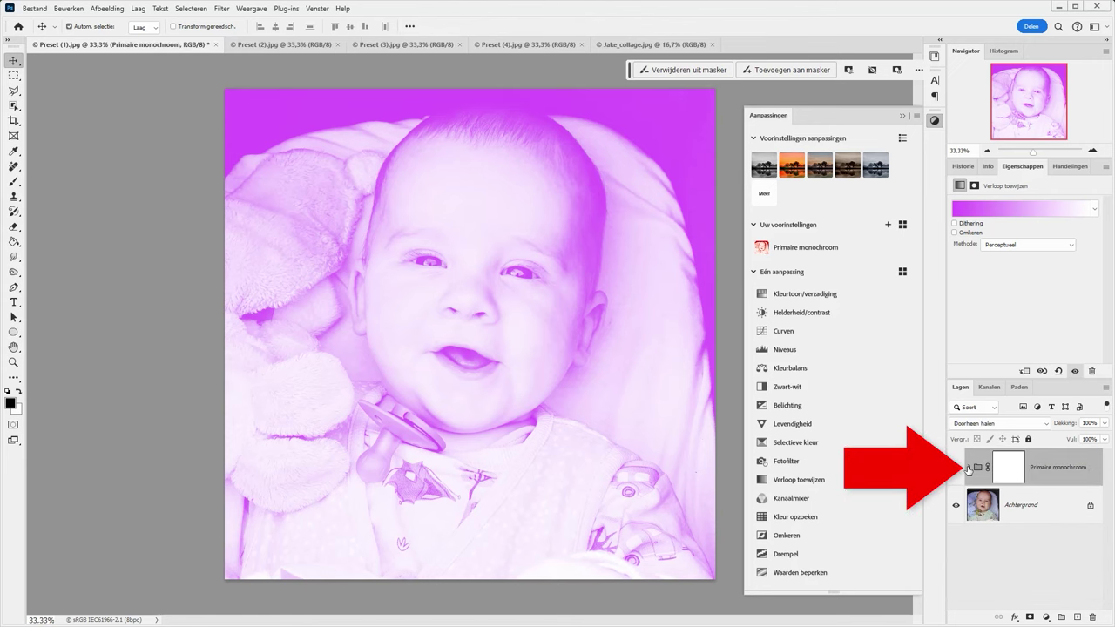
pyautogui.click(967, 468)
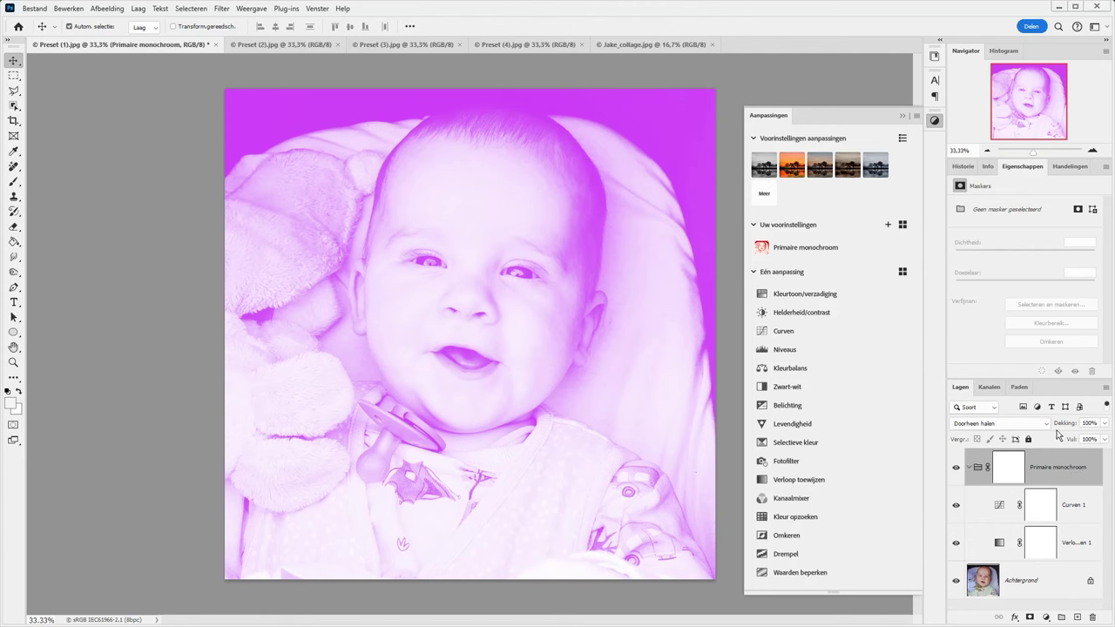
pyautogui.moveTo(1063, 426); pyautogui.dragTo(1037, 424)
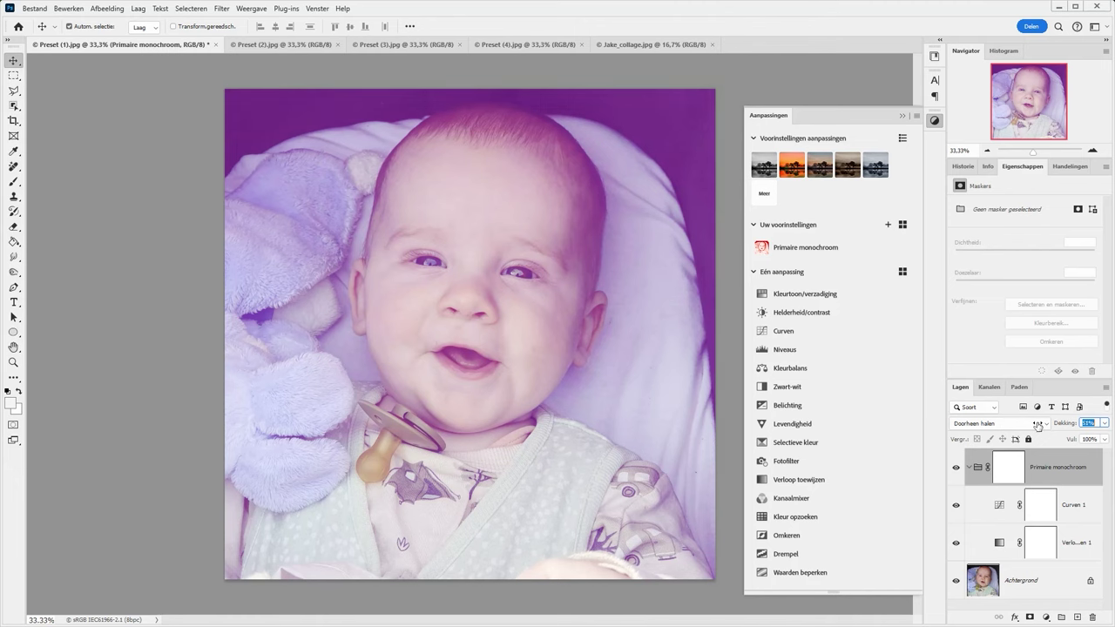
pyautogui.moveTo(1035, 424); pyautogui.dragTo(1040, 425)
# Restore the group's Dekking to 100% and apply Primaire monochroom to Preset (2).jpg
pyautogui.write('100')
pyautogui.press('Return')
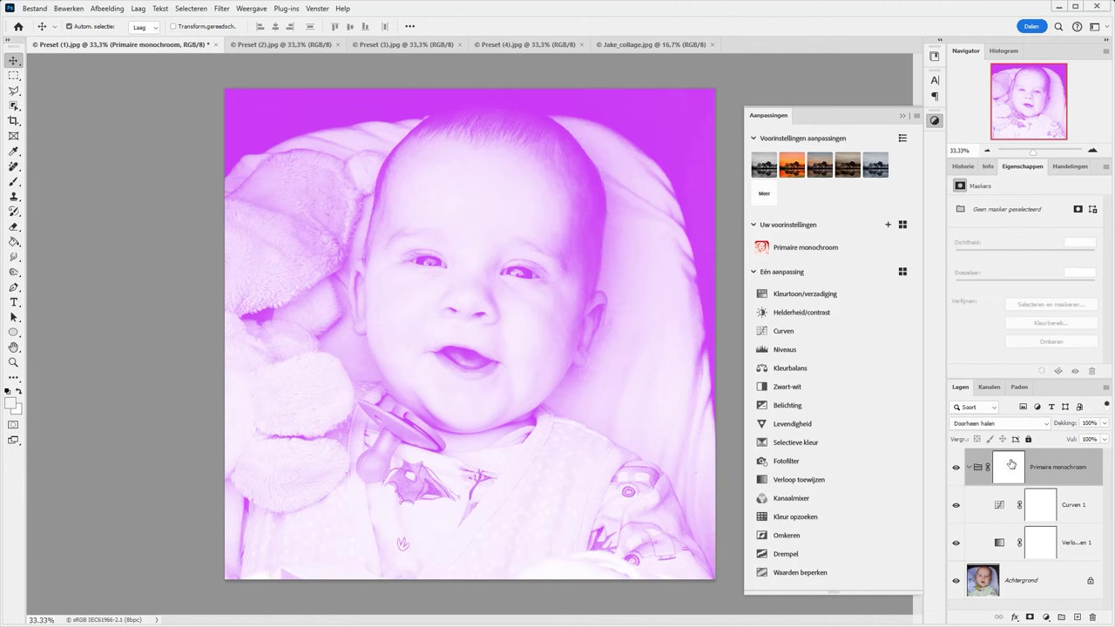
pyautogui.click(272, 45)
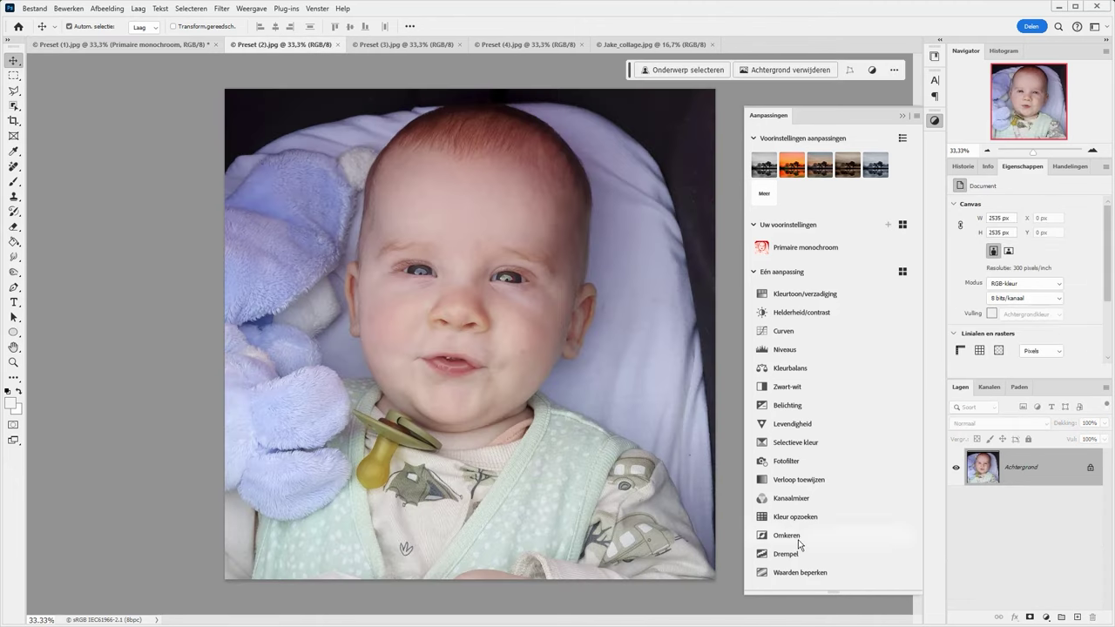
pyautogui.click(762, 248)
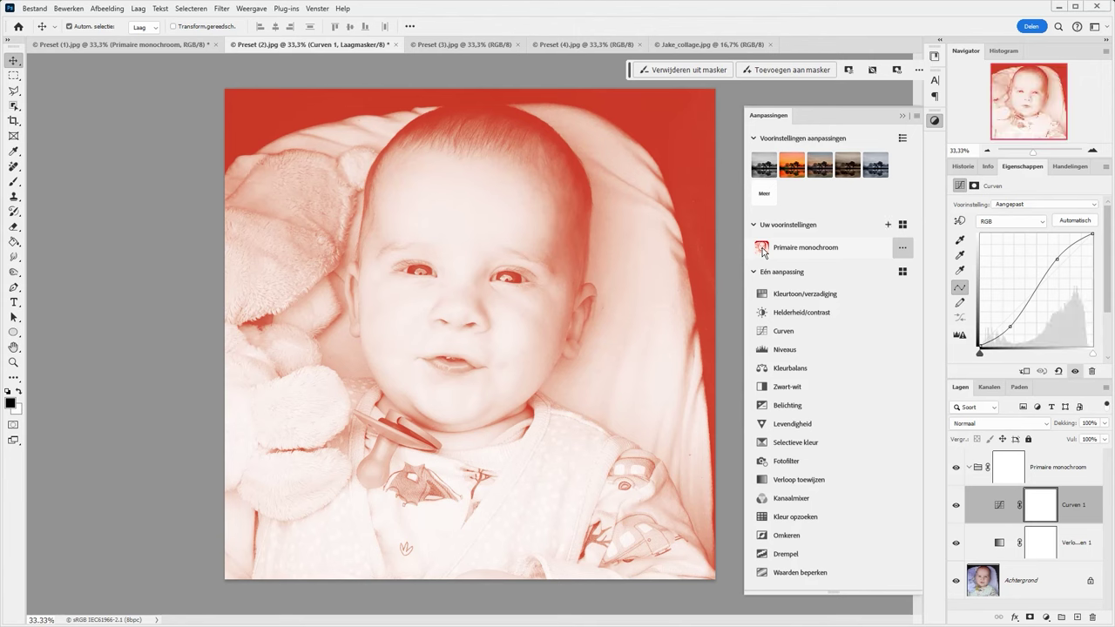
# Apply Primaire monochroom to Preset (3).jpg and select its gradient map layer
pyautogui.click(447, 46)
pyautogui.click(764, 248)
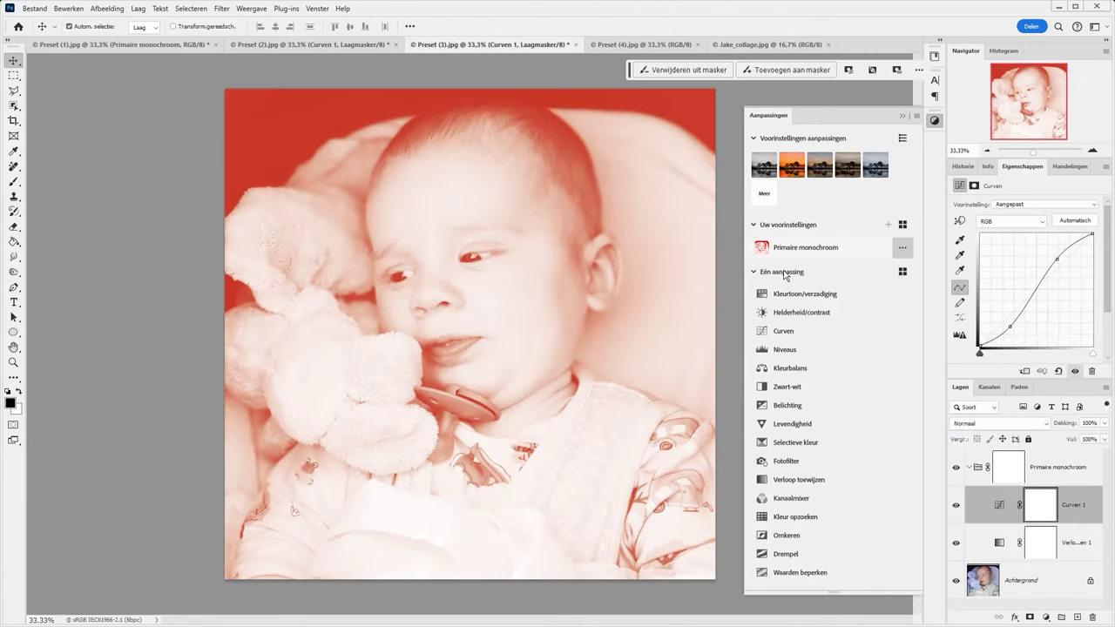
pyautogui.click(1003, 546)
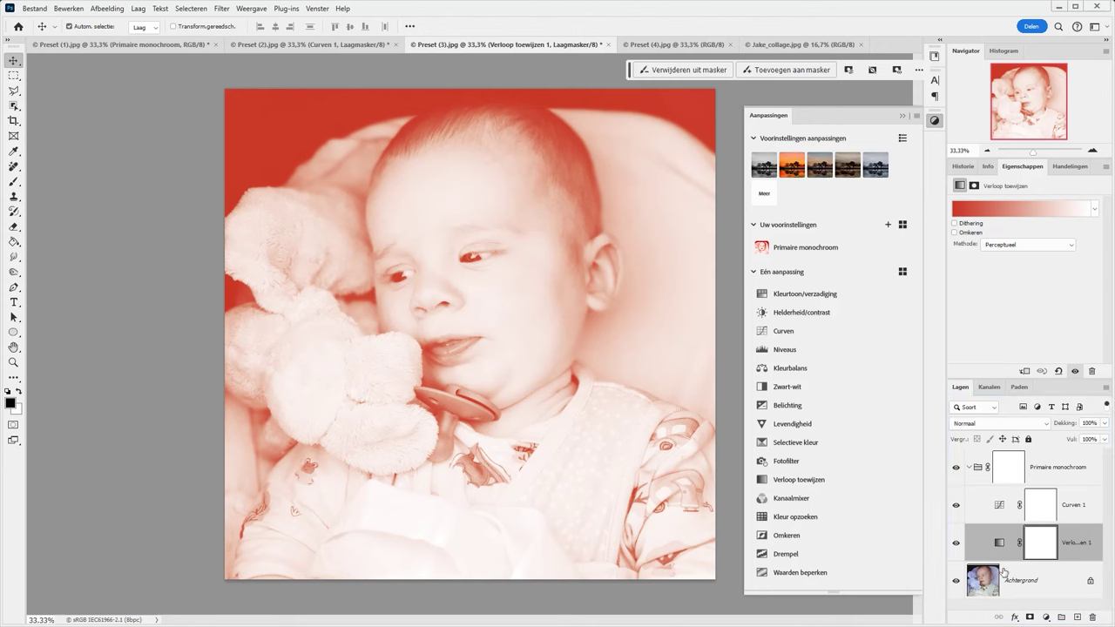
# Set the third photo's gradient map dark stop to R0 G128 B0 for a dark green tint
pyautogui.click(989, 209)
pyautogui.click(629, 283)
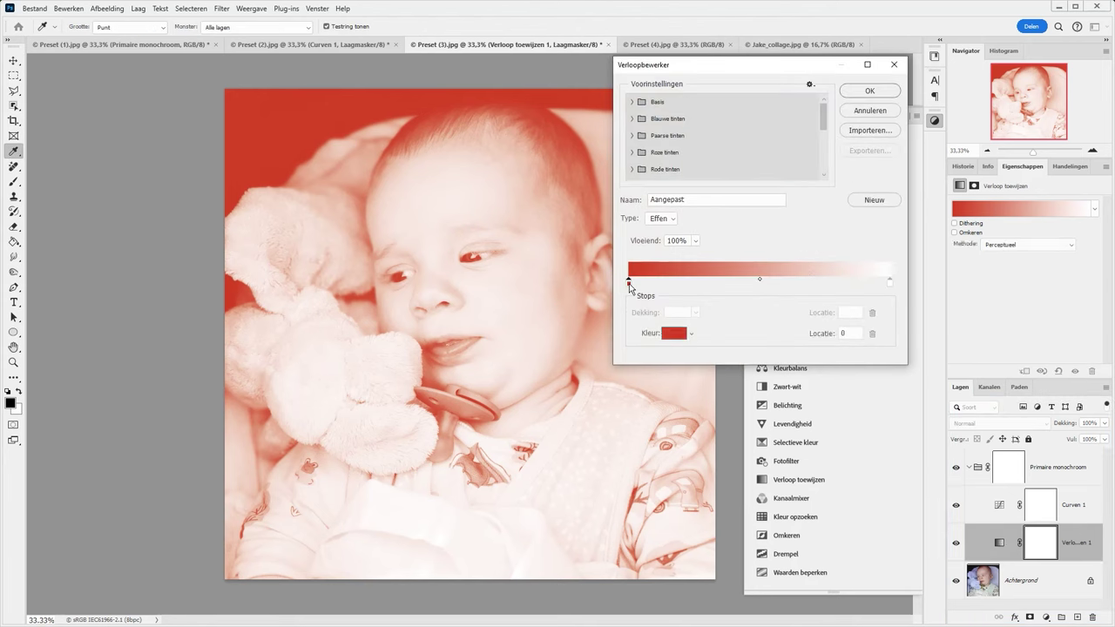
pyautogui.click(671, 339)
pyautogui.click(885, 332)
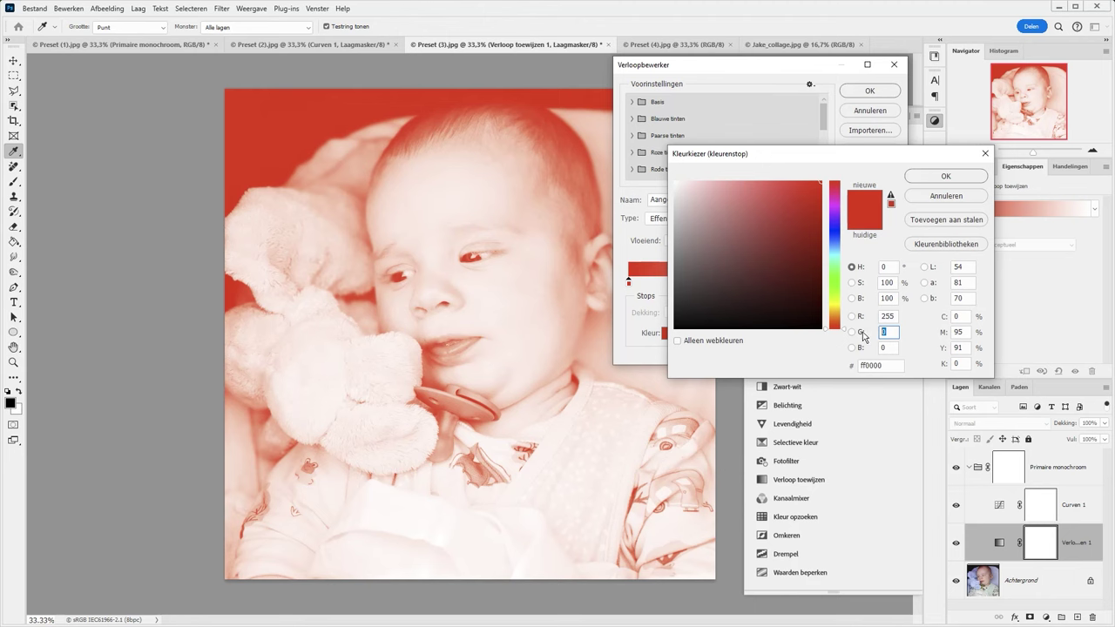
pyautogui.write('200')
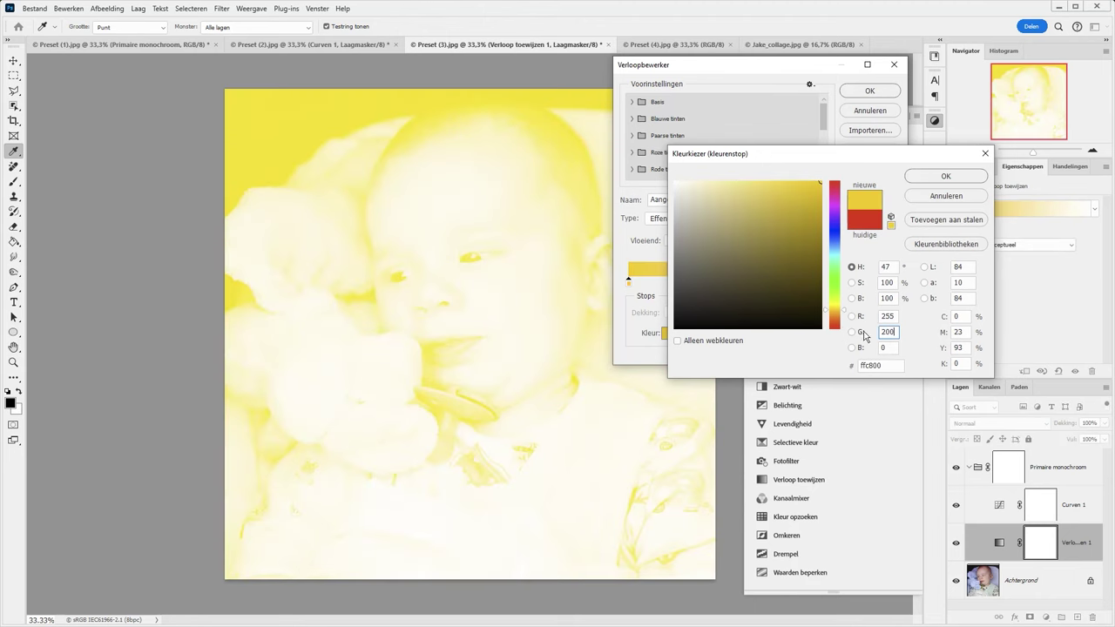
pyautogui.click(889, 316)
pyautogui.write('0')
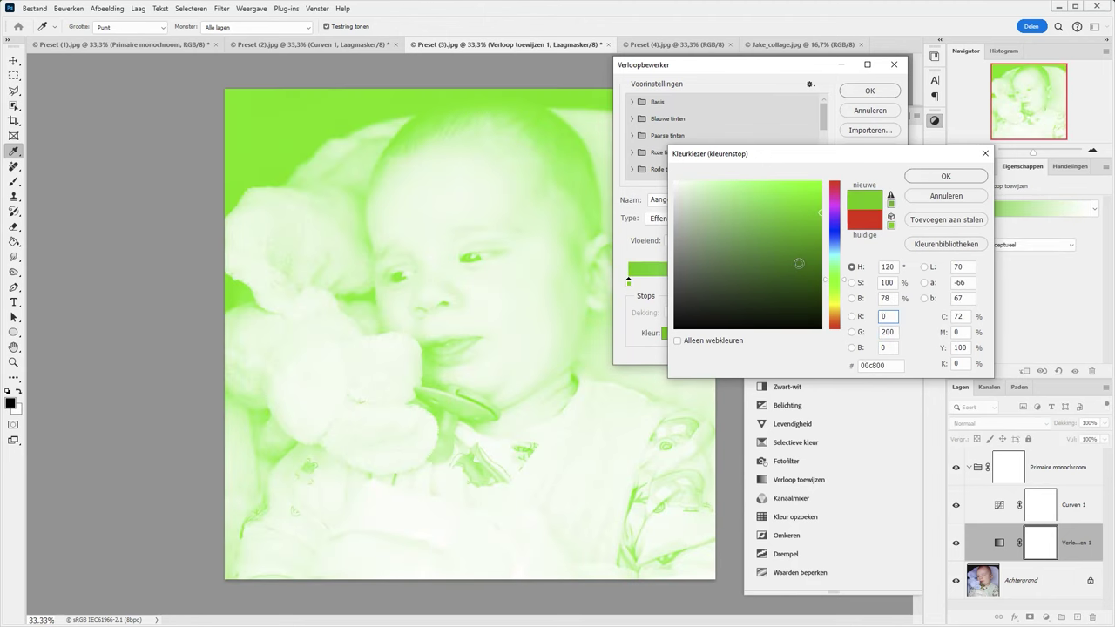
pyautogui.click(886, 332)
pyautogui.write('128')
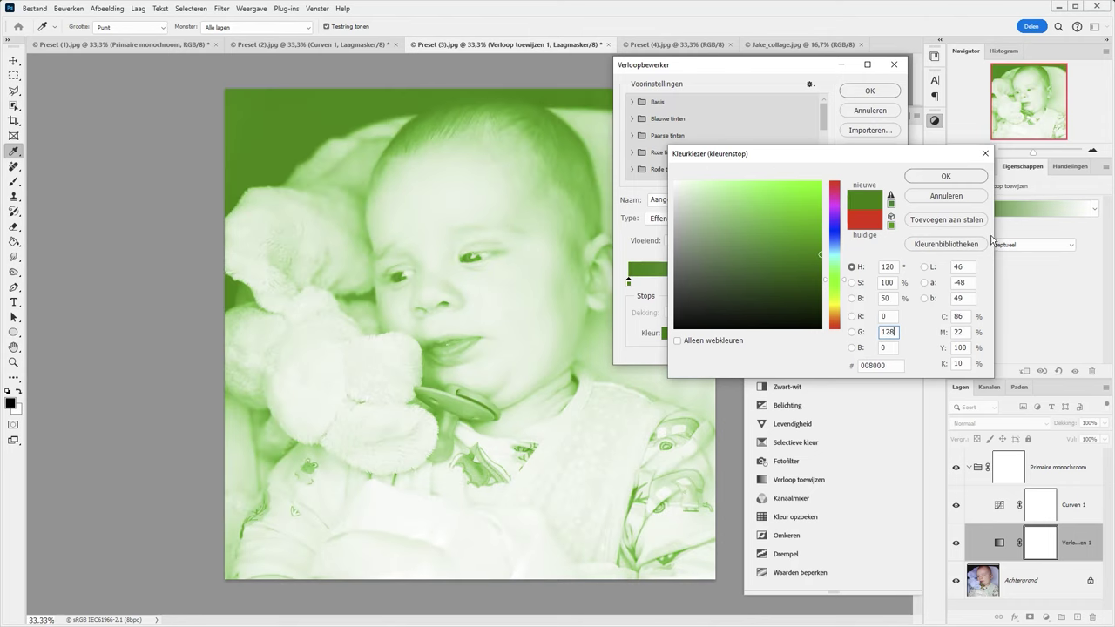
pyautogui.click(941, 177)
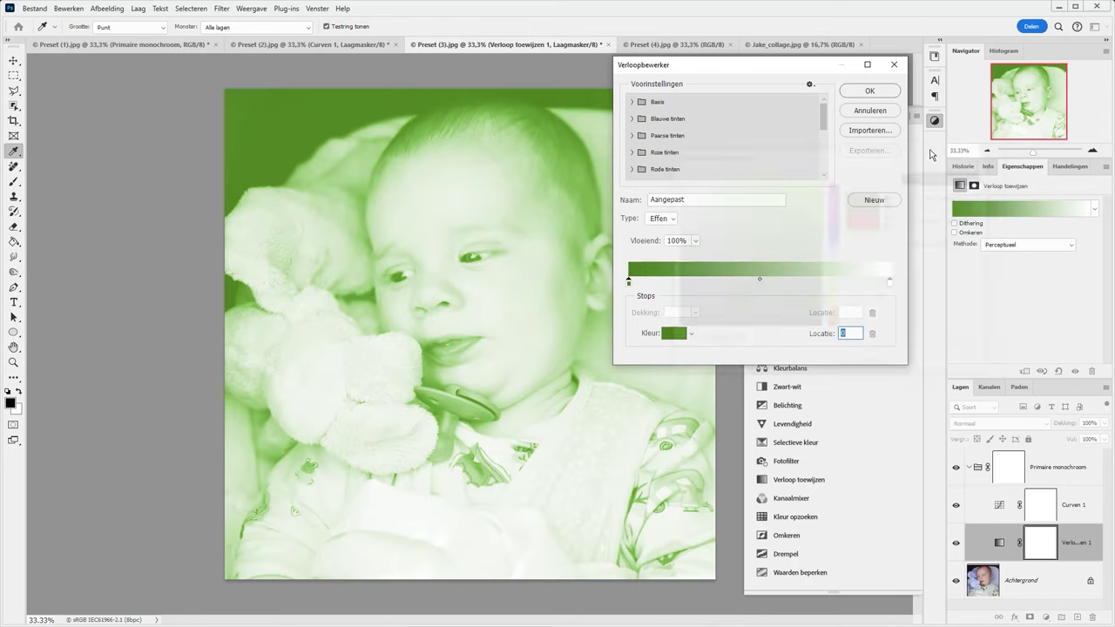
pyautogui.click(870, 92)
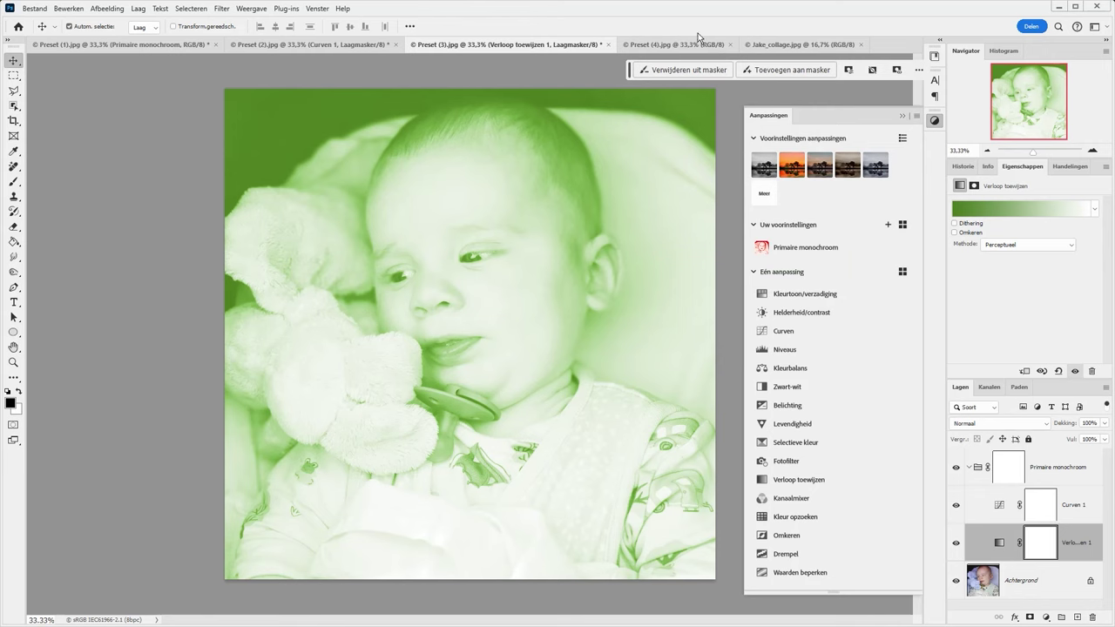
# Apply Primaire monochroom to Preset (4).jpg and select its gradient map layer
pyautogui.click(683, 45)
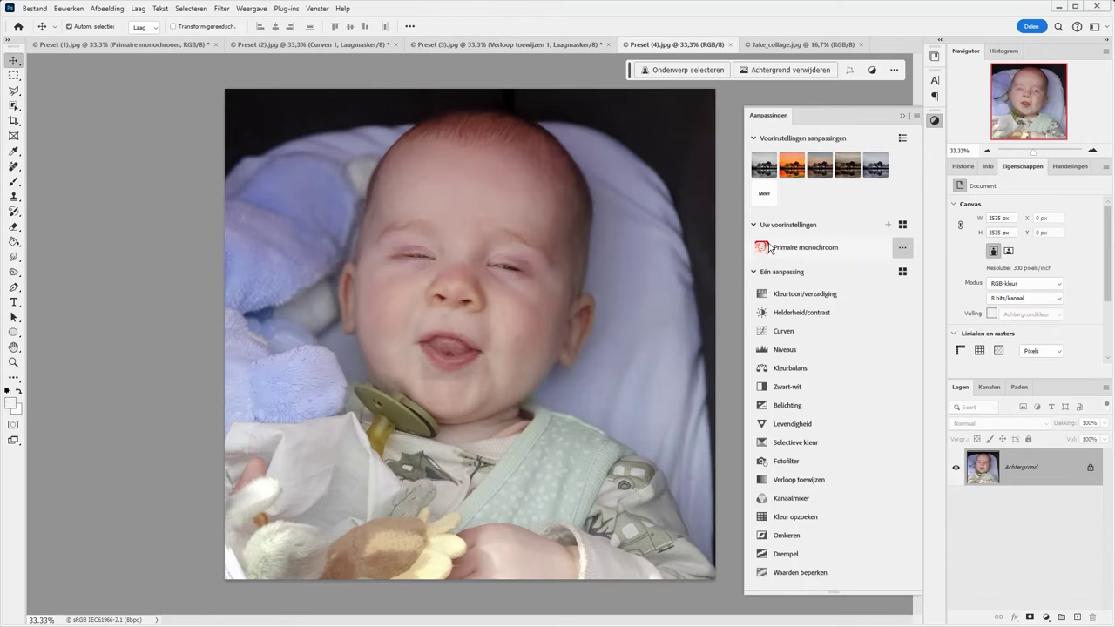
pyautogui.click(770, 249)
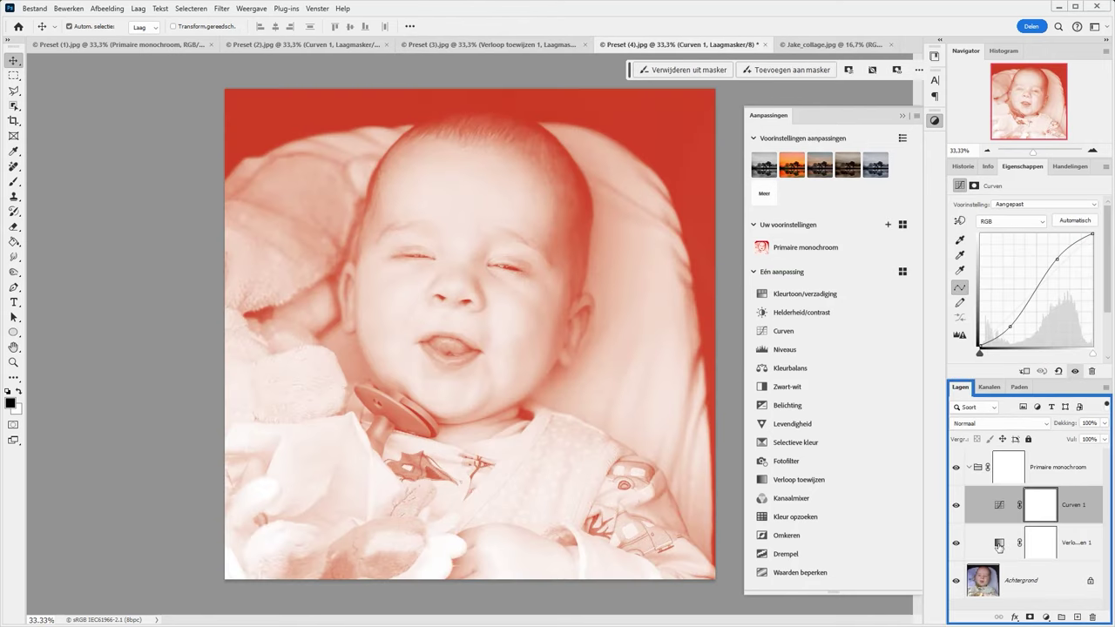
pyautogui.click(998, 545)
# Set the gradient map's dark stop to 0000FF (blue 255, red 0), tinting the photo blue
pyautogui.click(967, 209)
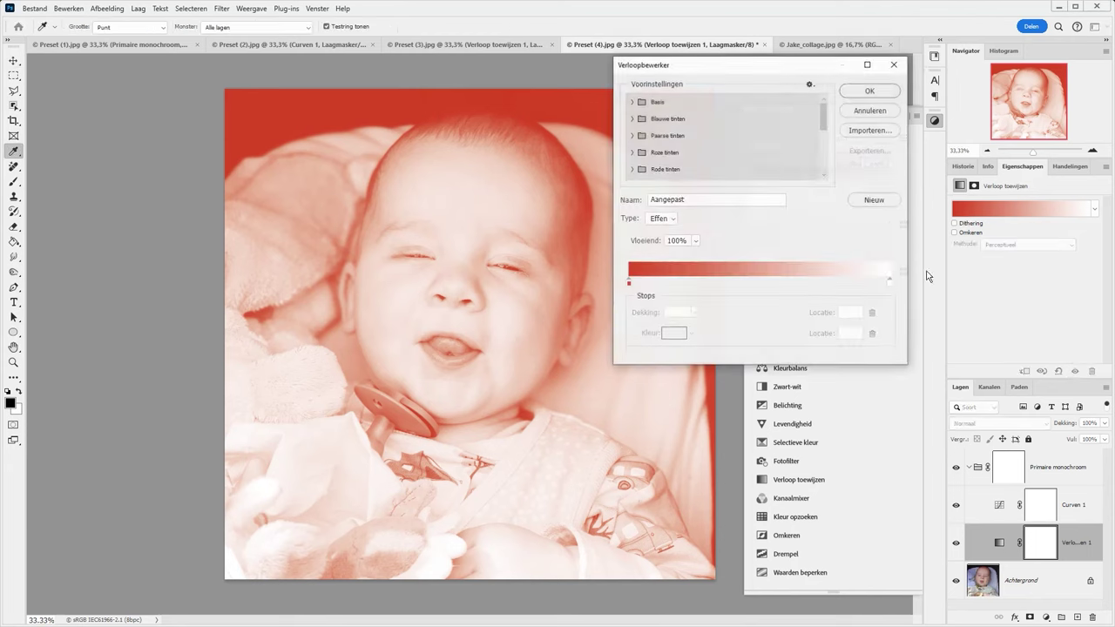
pyautogui.click(629, 283)
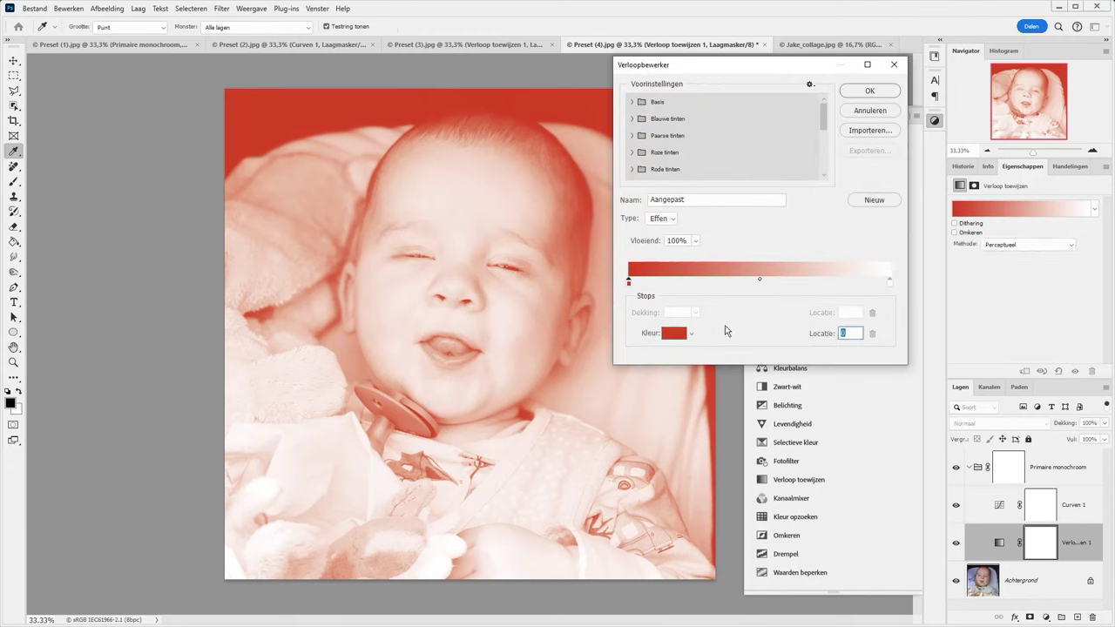
pyautogui.click(676, 333)
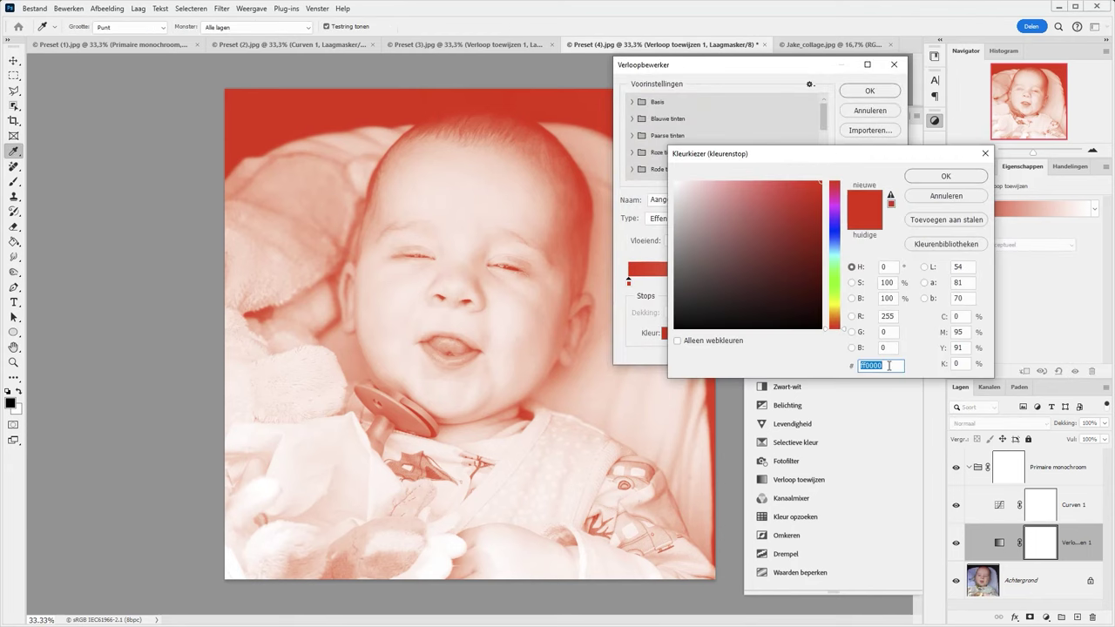
pyautogui.write('255')
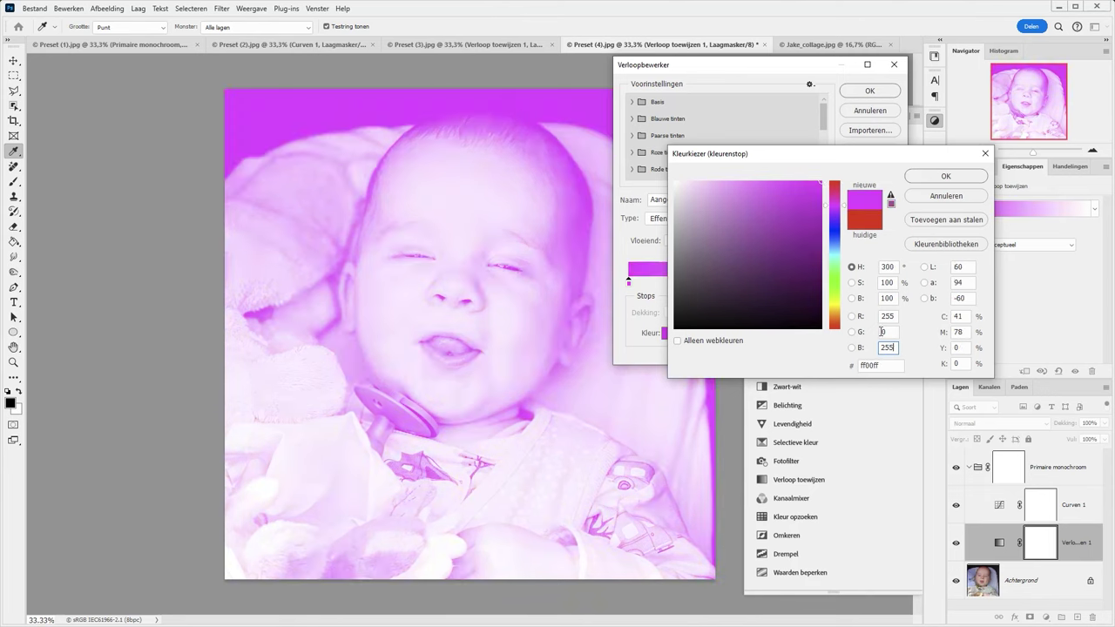
pyautogui.click(892, 316)
pyautogui.write('0')
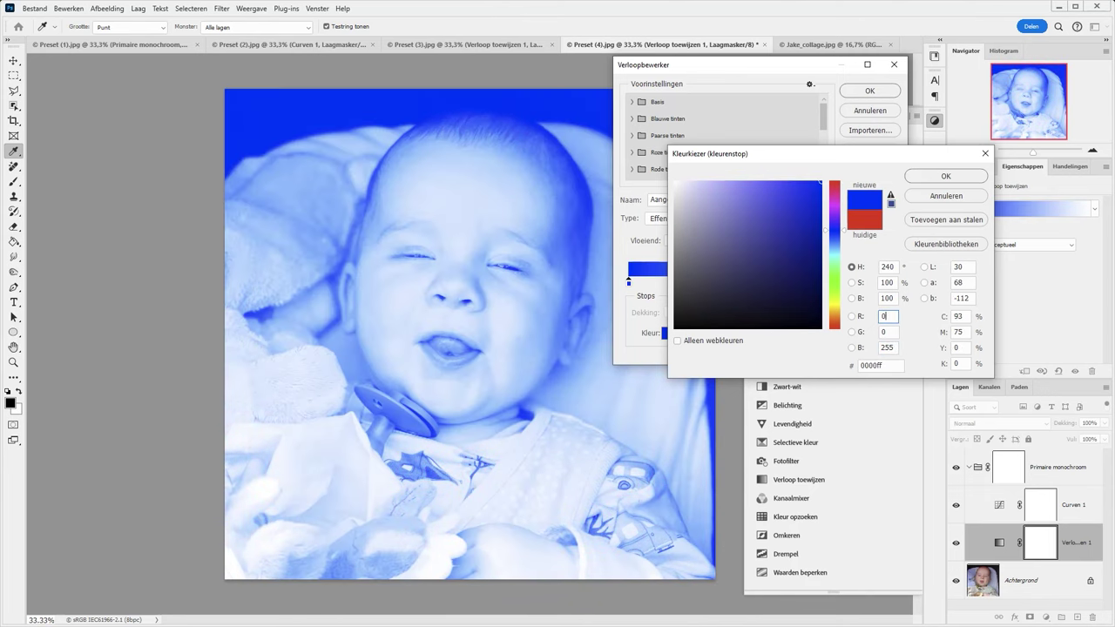
pyautogui.click(946, 176)
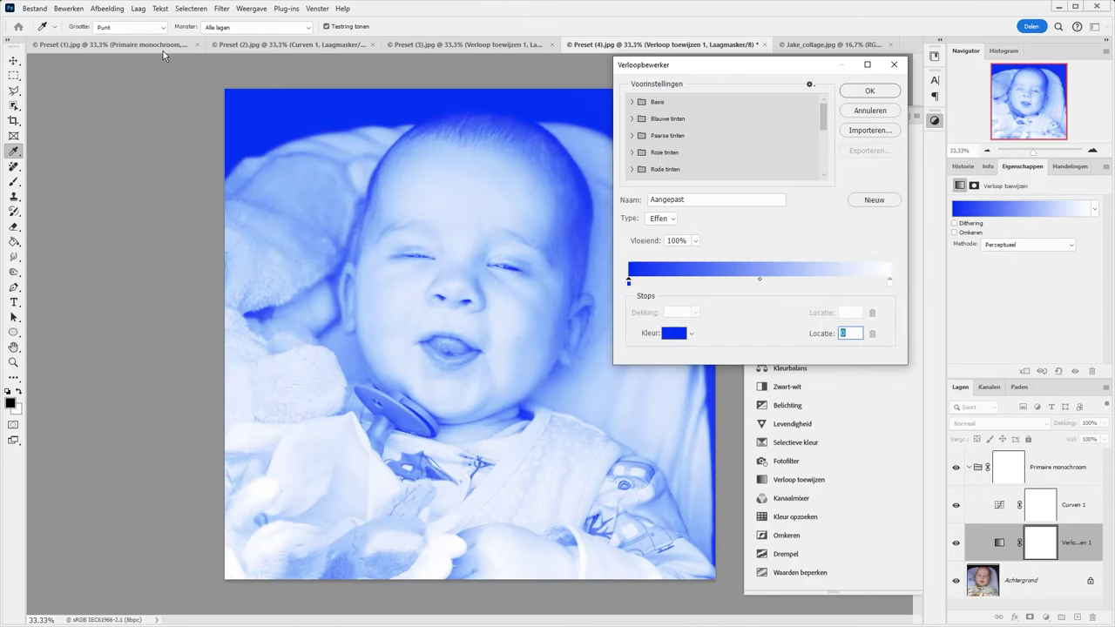
pyautogui.click(868, 91)
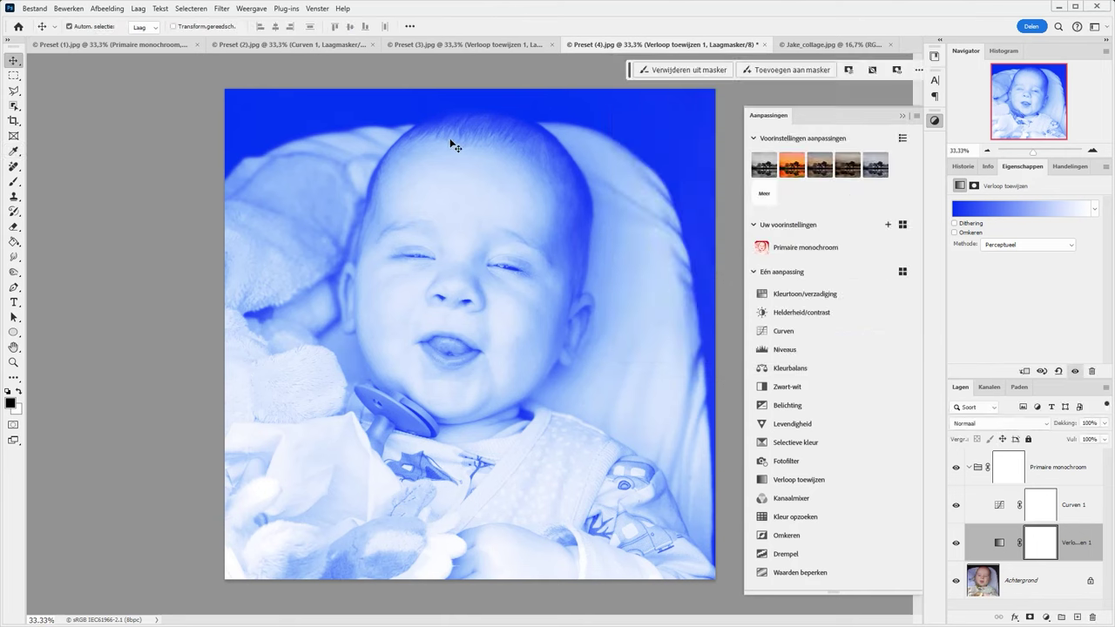
# Compare the Preset (1)–(4) photos, then preview the Primaire monochroom preset on the fourth photo
pyautogui.click(99, 45)
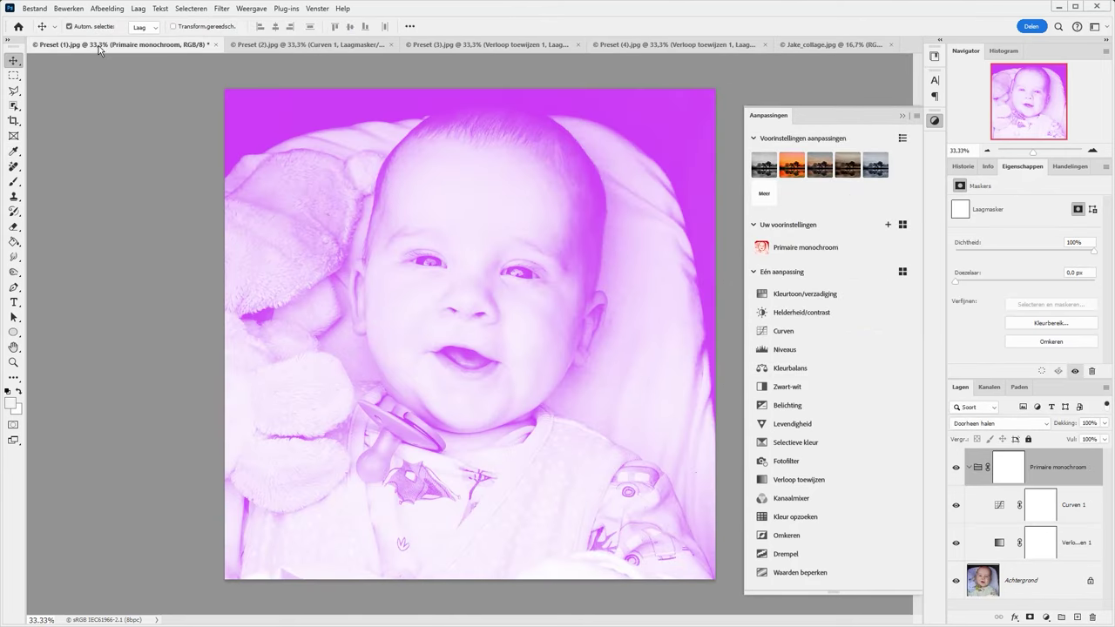
pyautogui.click(266, 47)
pyautogui.click(459, 47)
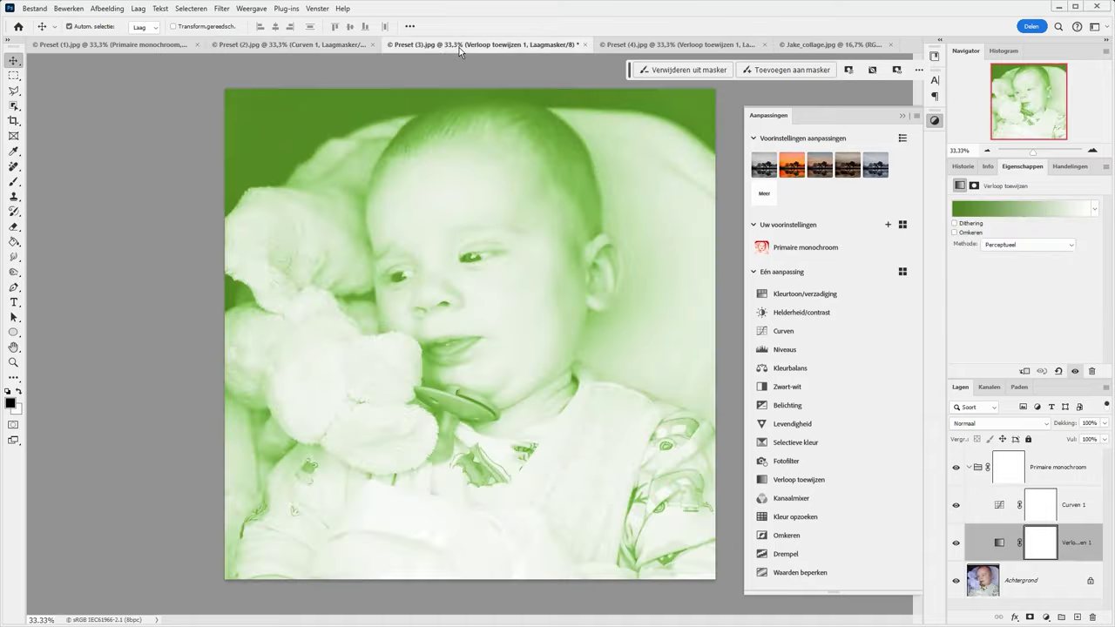
pyautogui.click(617, 47)
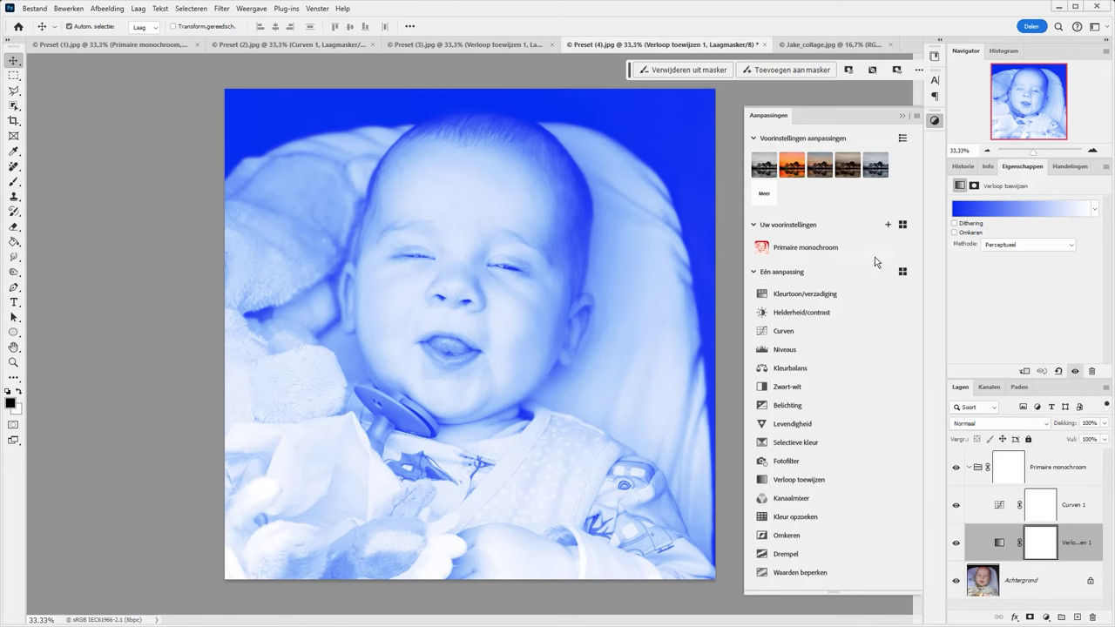
pyautogui.click(786, 252)
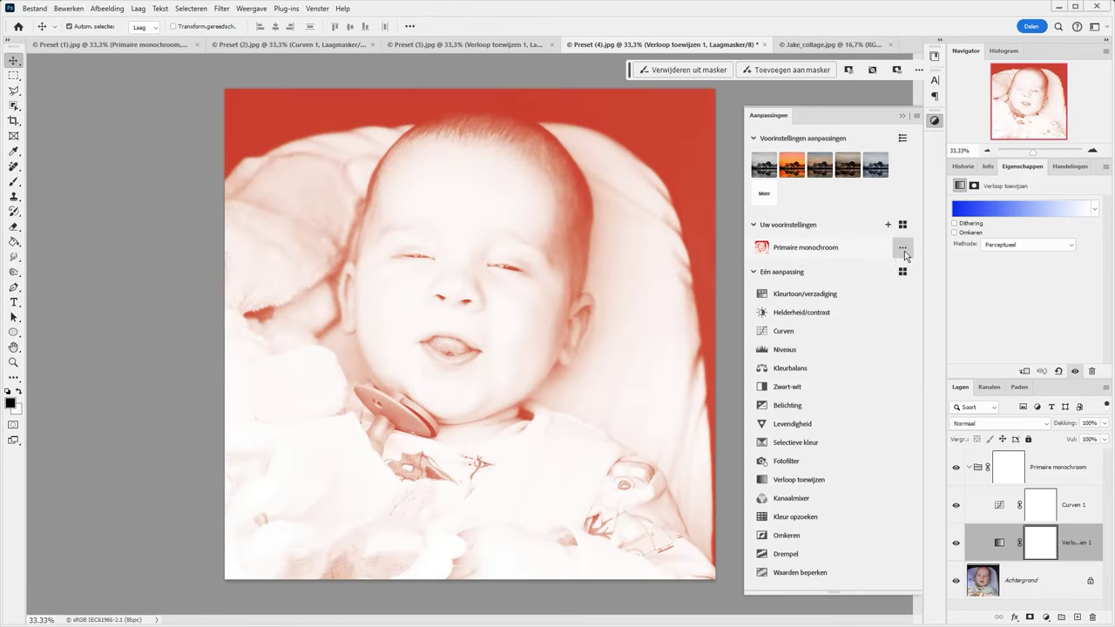
# Check the saved preset's options, then switch to the Jake_collage.jpg document with the four tinted photos
pyautogui.click(902, 249)
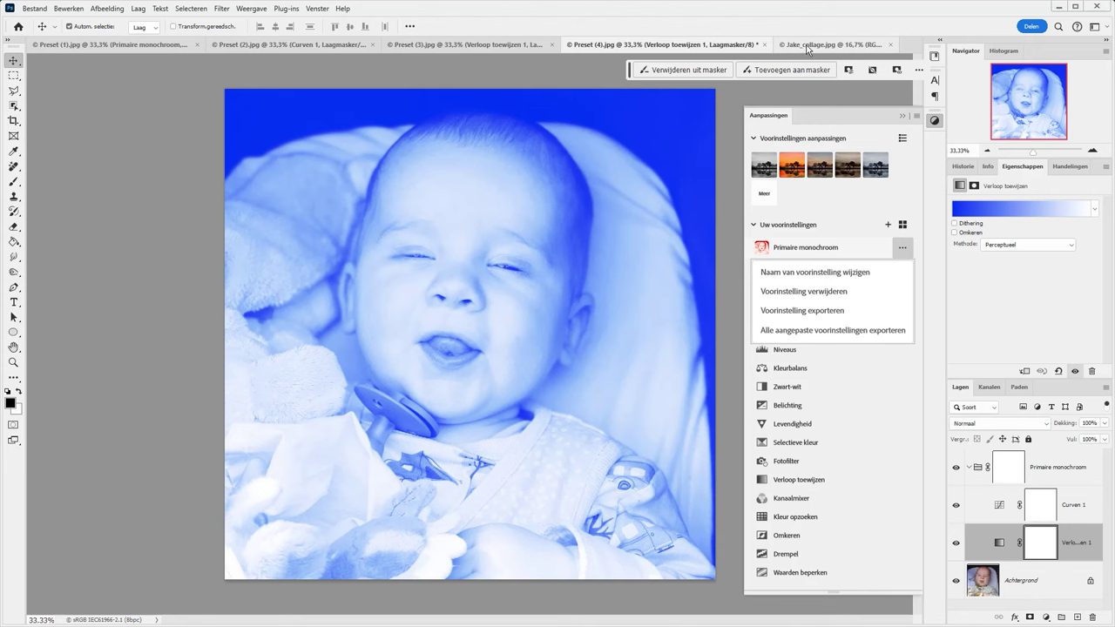
pyautogui.click(806, 46)
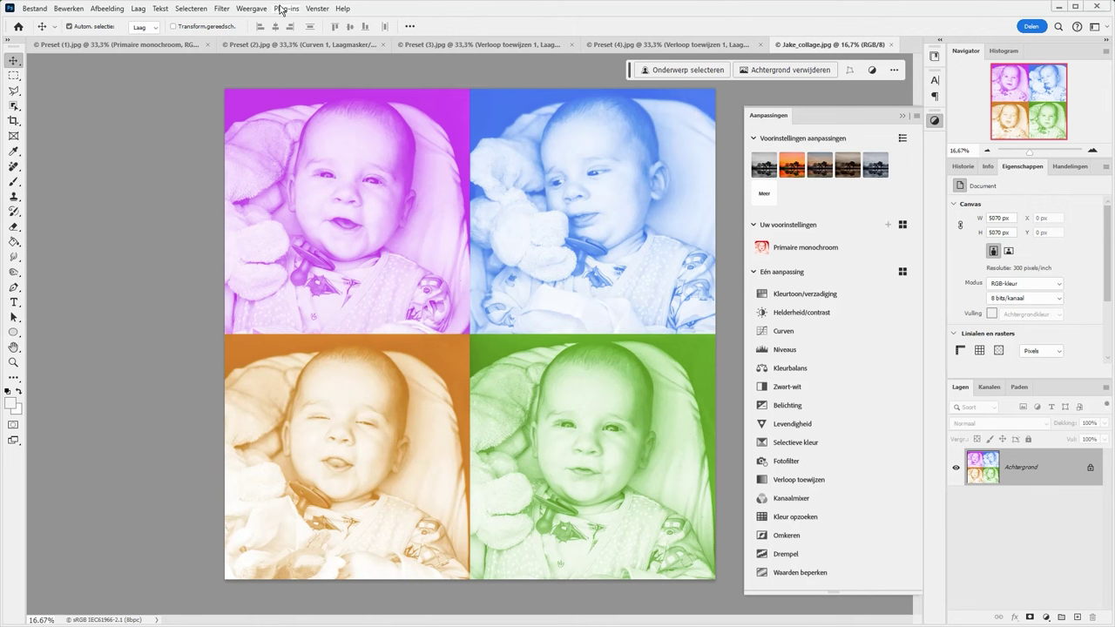
pyautogui.click(316, 9)
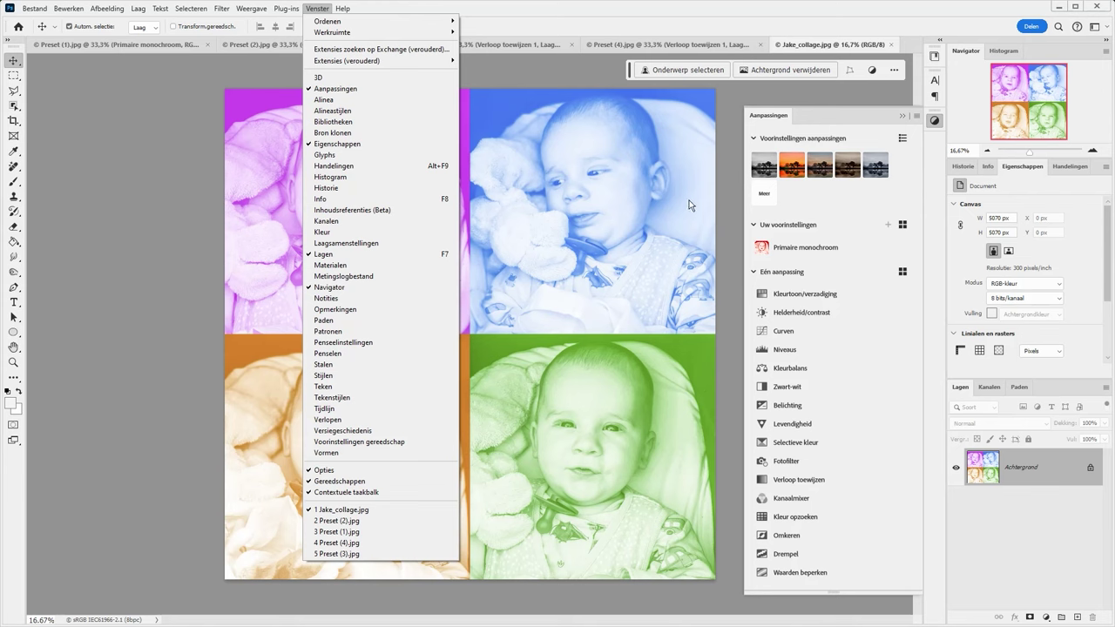
pyautogui.click(424, 14)
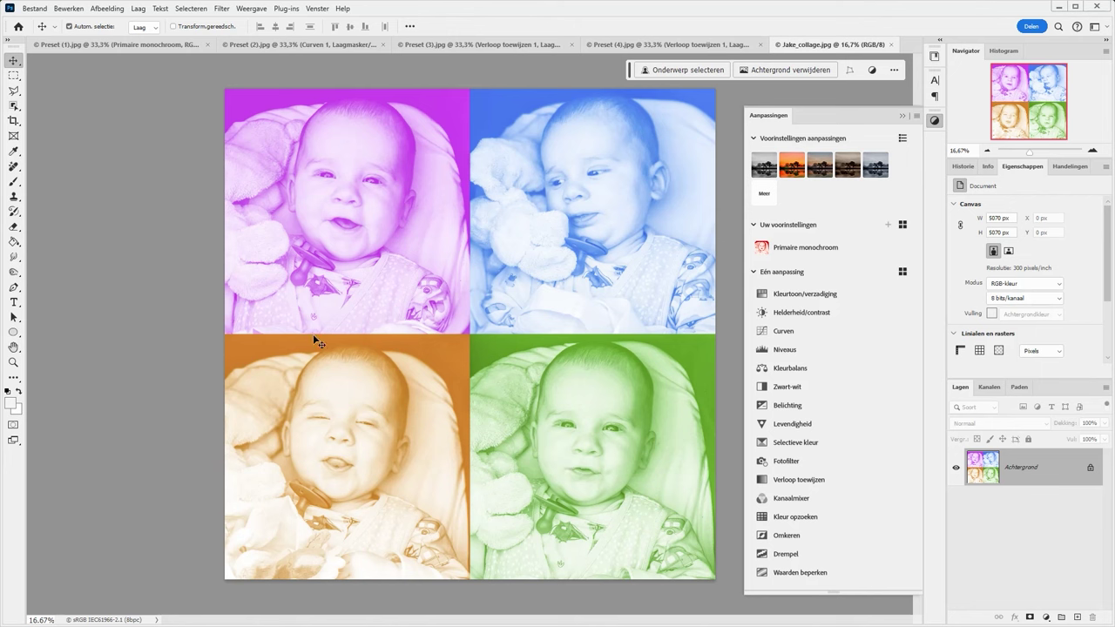
pyautogui.click(14, 304)
# Draw a placeholder text box across the collage centre at 30 pt and commit it
pyautogui.moveTo(370, 280)
pyautogui.mouseDown()
pyautogui.moveTo(638, 390)
pyautogui.moveTo(579, 383)
pyautogui.mouseUp()
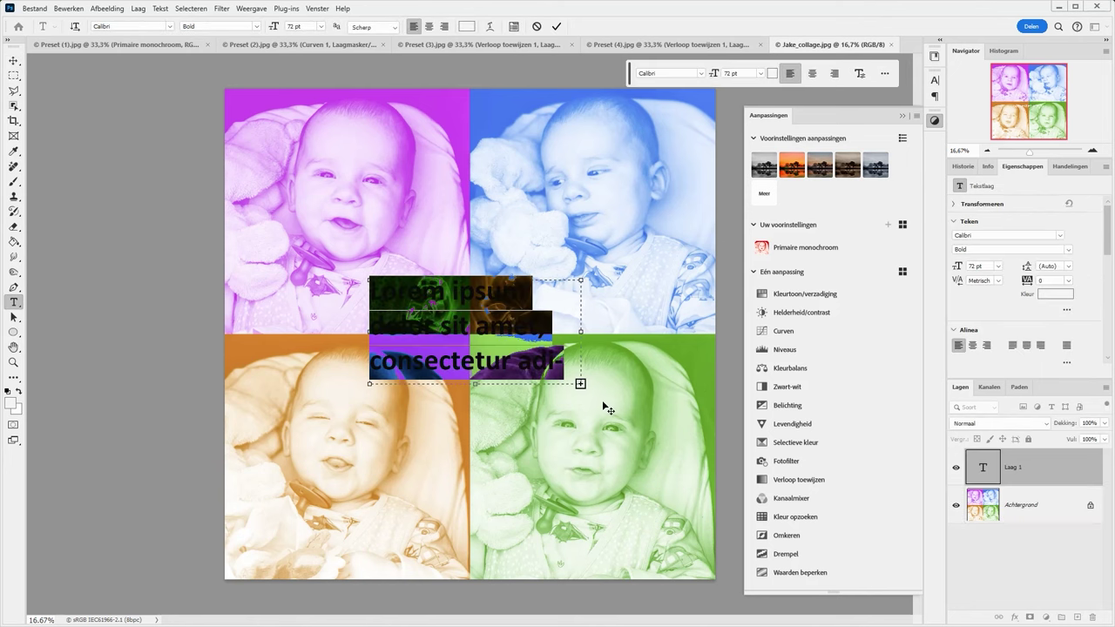
pyautogui.click(760, 75)
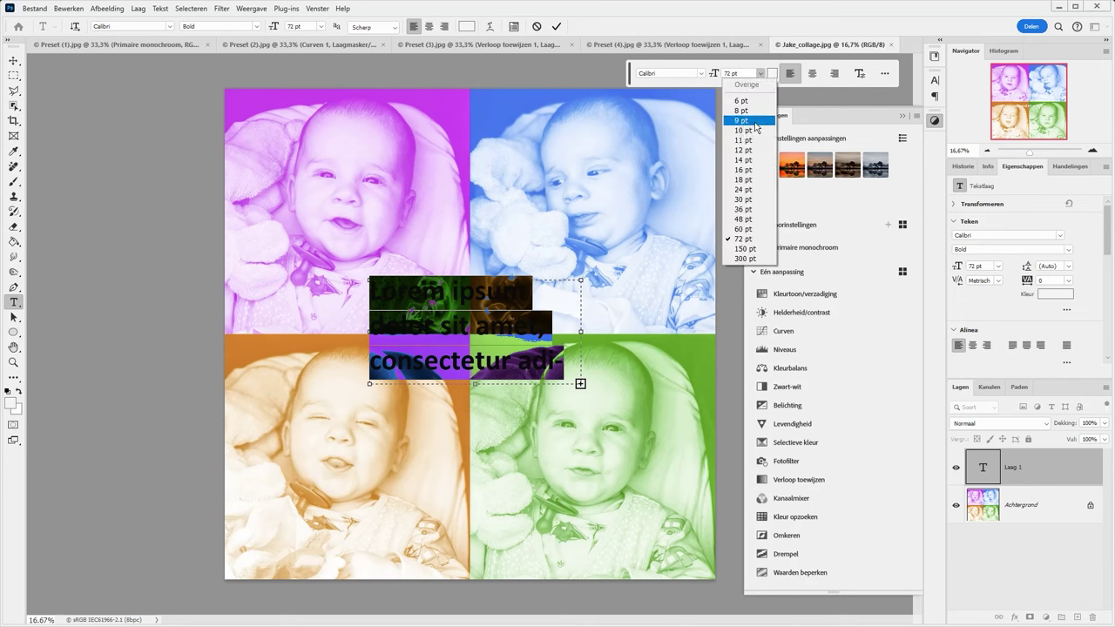
pyautogui.click(742, 179)
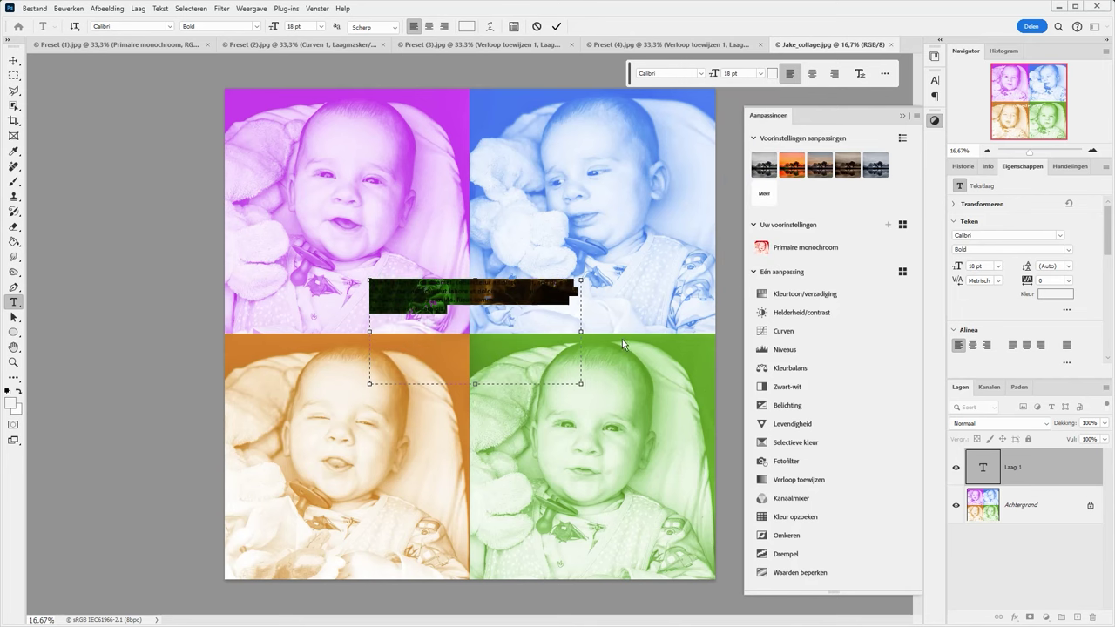
pyautogui.click(760, 73)
pyautogui.write('30')
pyautogui.press('Return')
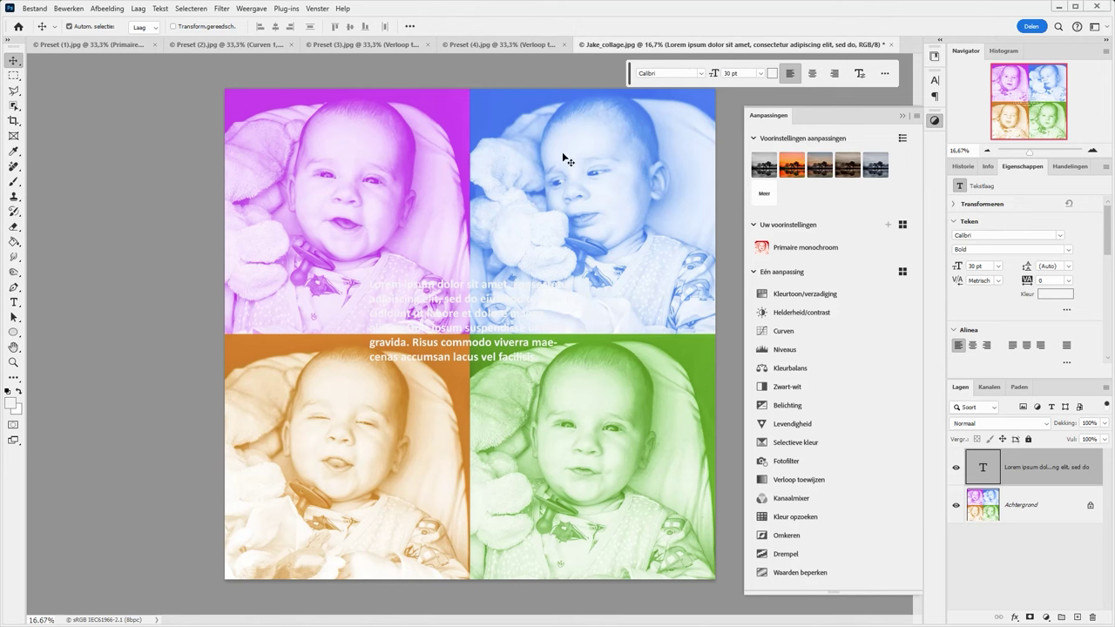
# Nudge the lorem ipsum text slightly lower and set its colour to black (000000)
pyautogui.moveTo(478, 324); pyautogui.dragTo(491, 344)
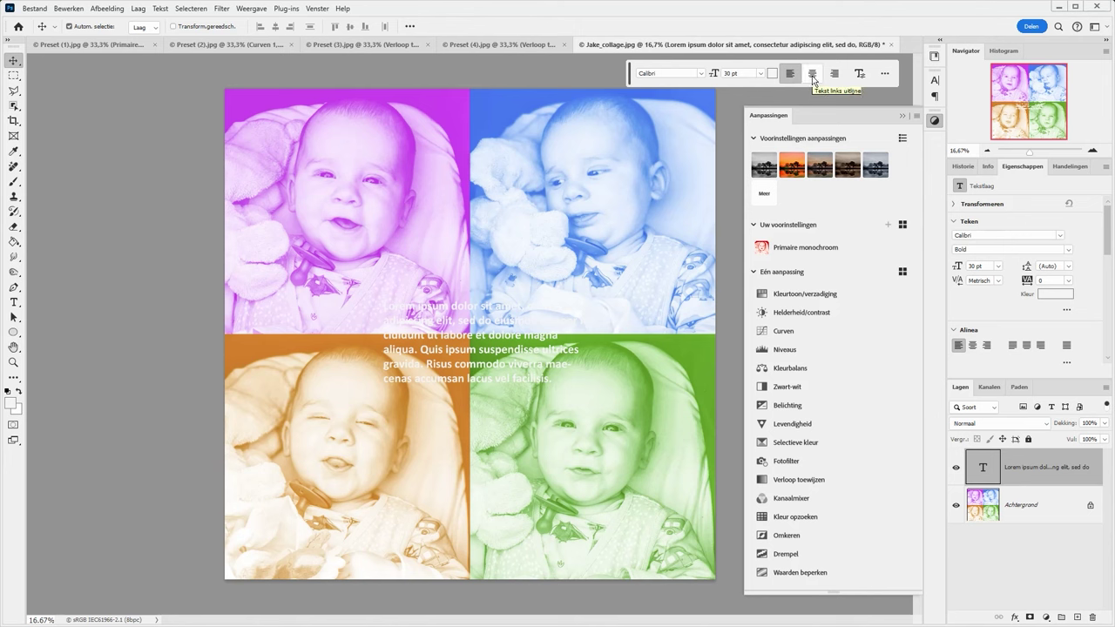
pyautogui.click(772, 73)
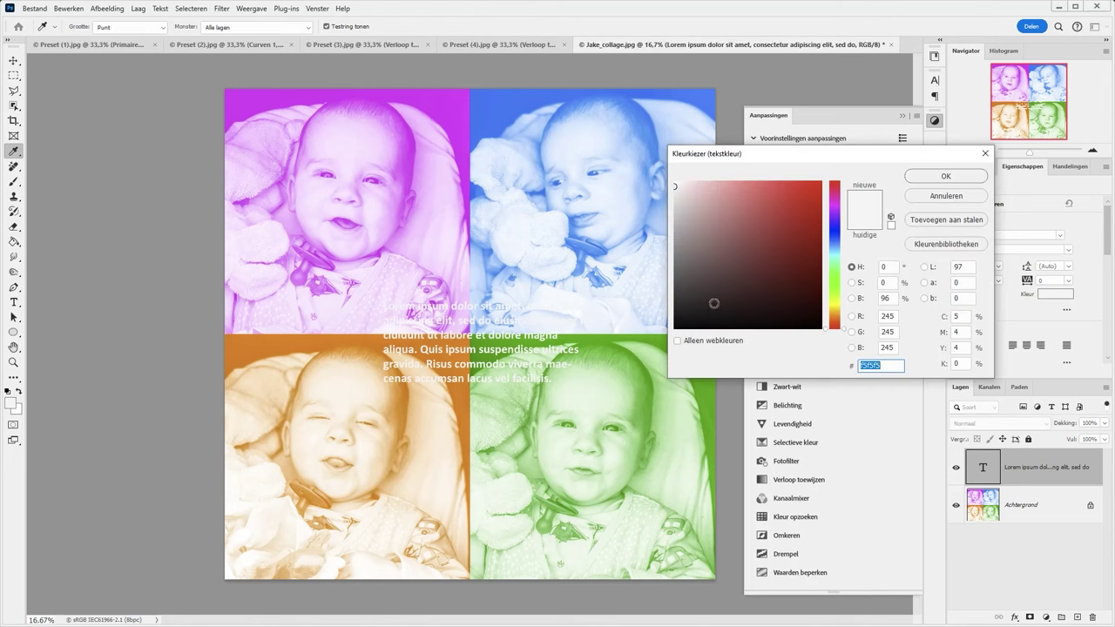
pyautogui.moveTo(673, 209); pyautogui.dragTo(671, 331)
pyautogui.click(947, 176)
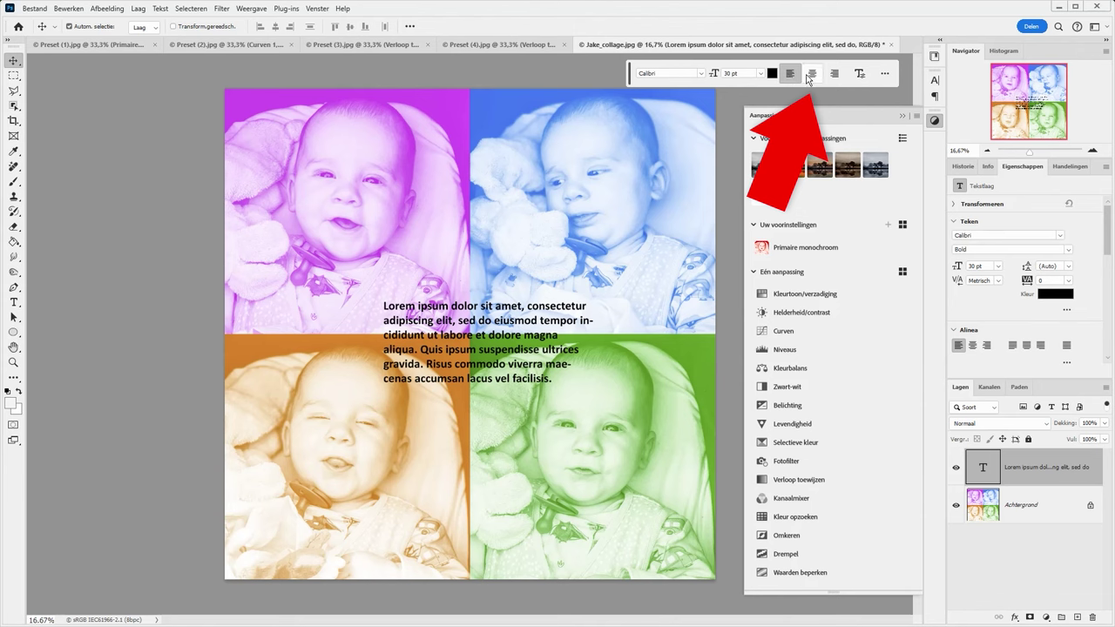
# Set the black paragraph's leading to 59 pt and its tracking to 440
pyautogui.click(859, 75)
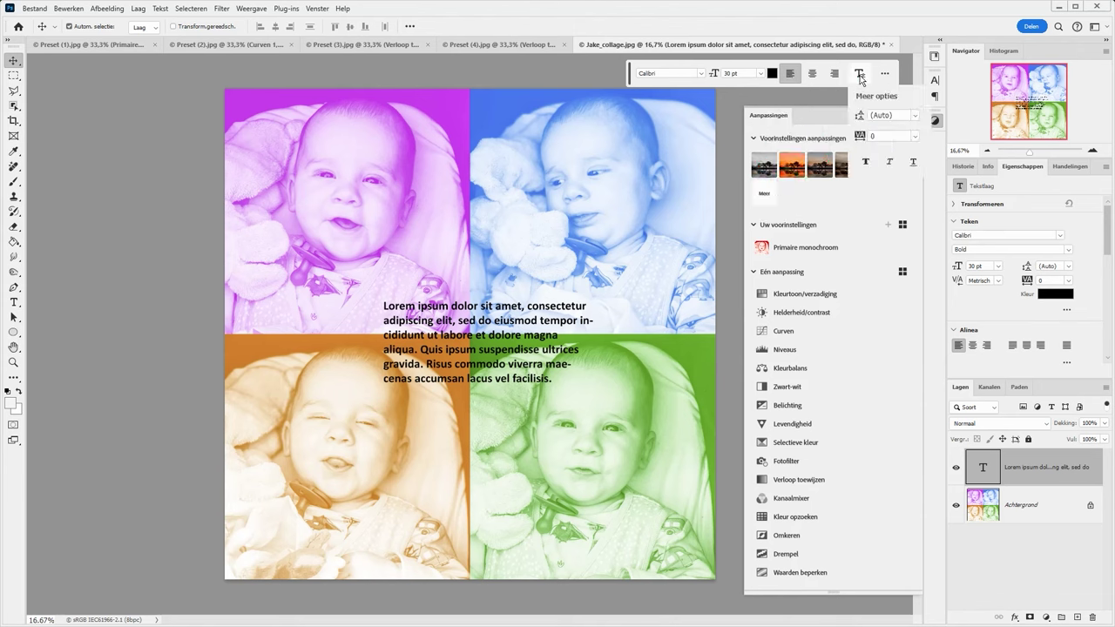
pyautogui.moveTo(861, 115); pyautogui.dragTo(863, 115)
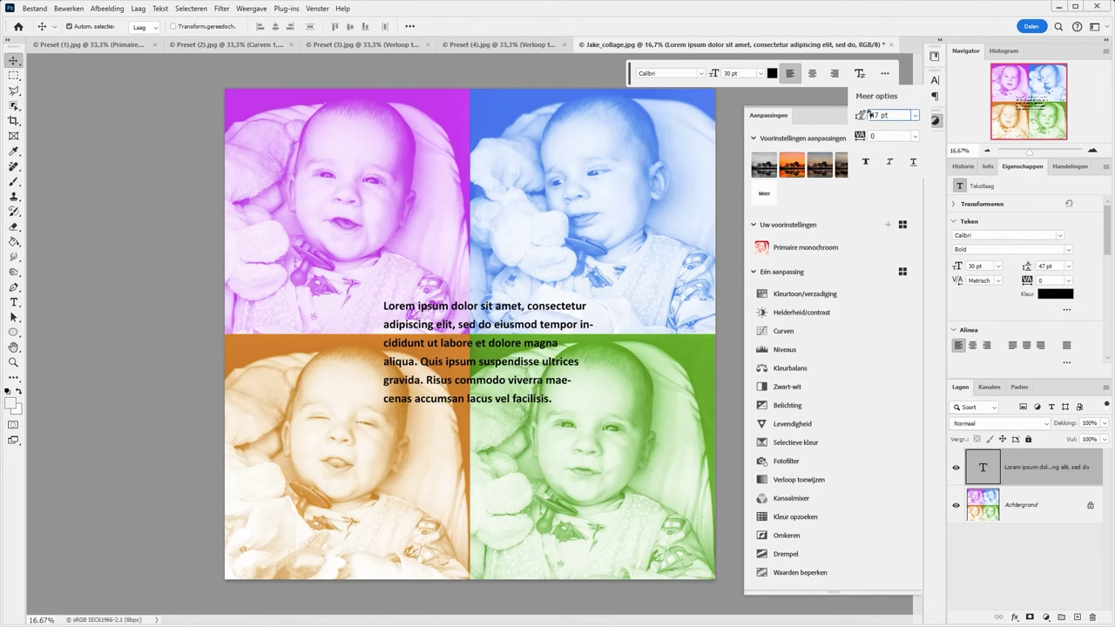
pyautogui.moveTo(864, 115)
pyautogui.mouseDown()
pyautogui.moveTo(880, 115)
pyautogui.moveTo(875, 136)
pyautogui.mouseUp()
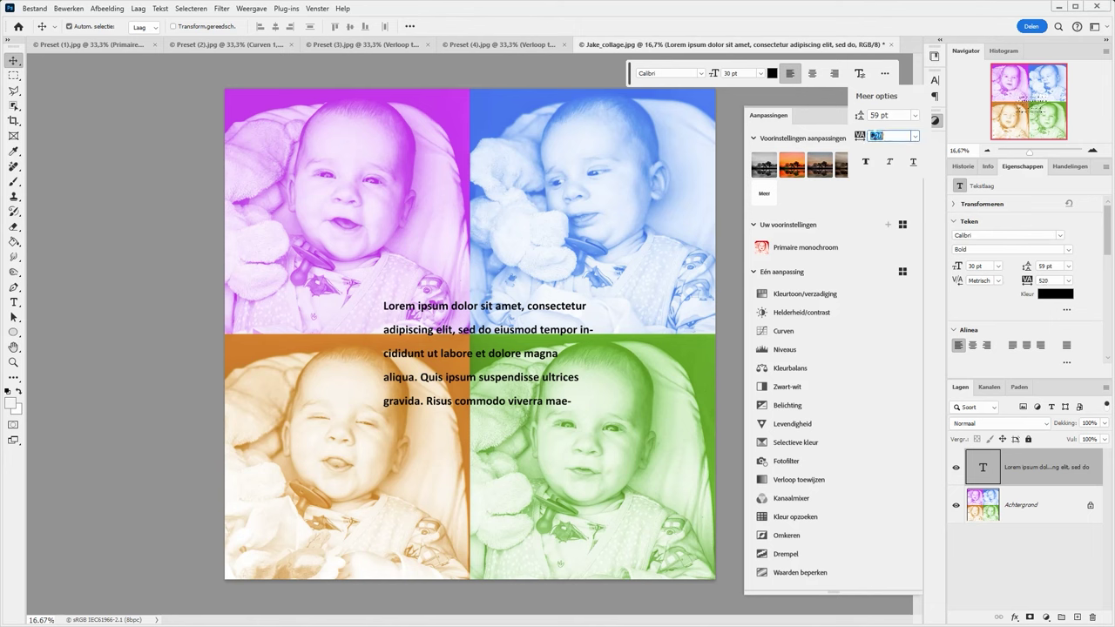
pyautogui.moveTo(876, 136); pyautogui.dragTo(871, 136)
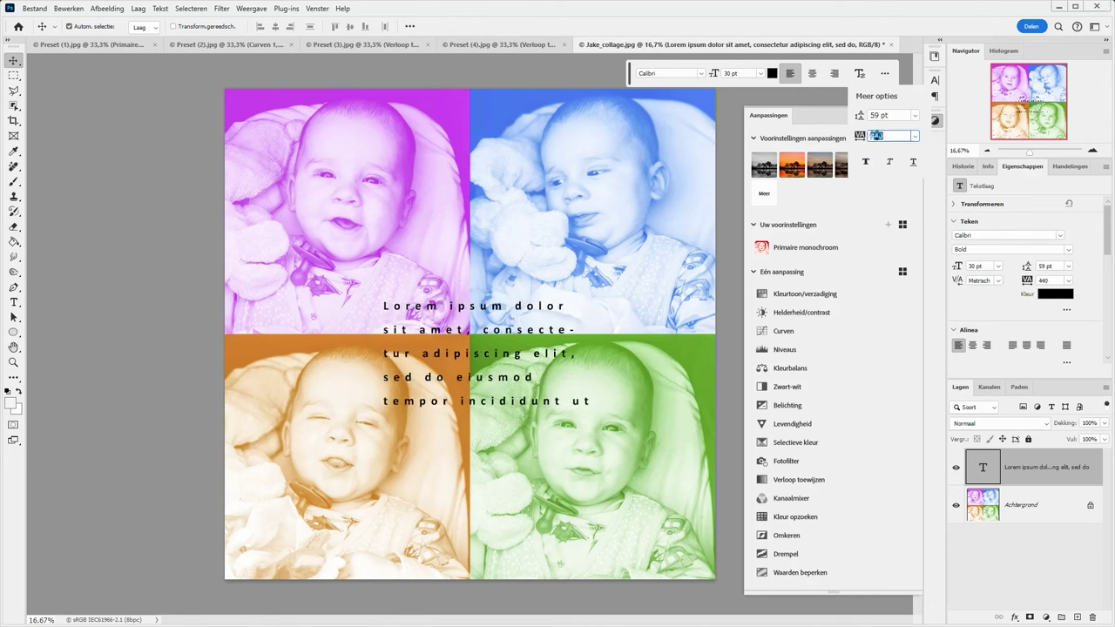